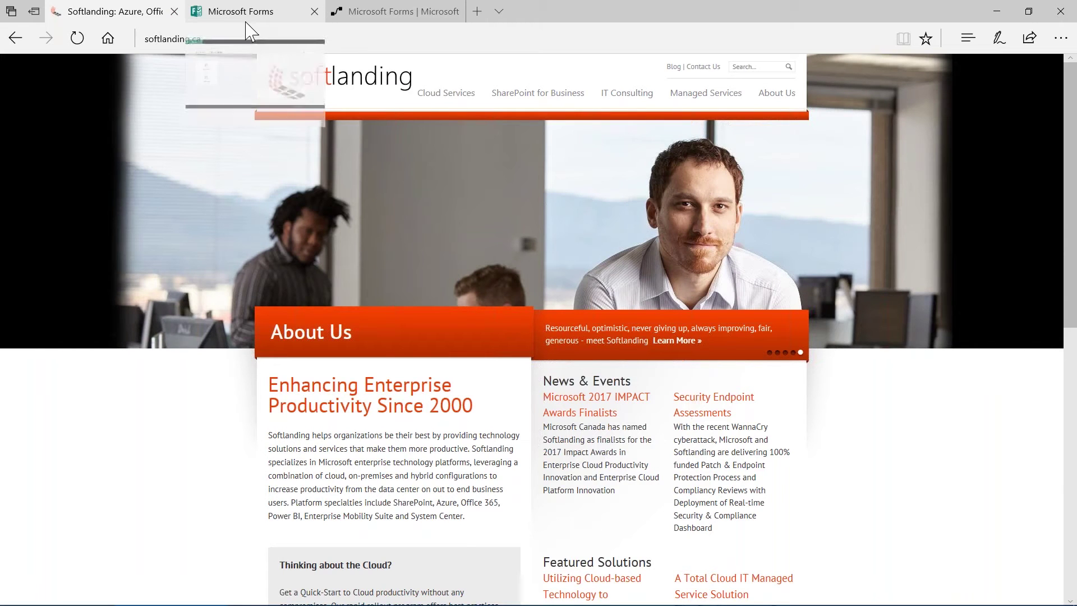
Switch to the Microsoft Forms tab showing the empty My forms page
{"action": "left_click", "coordinate": [246, 17]}
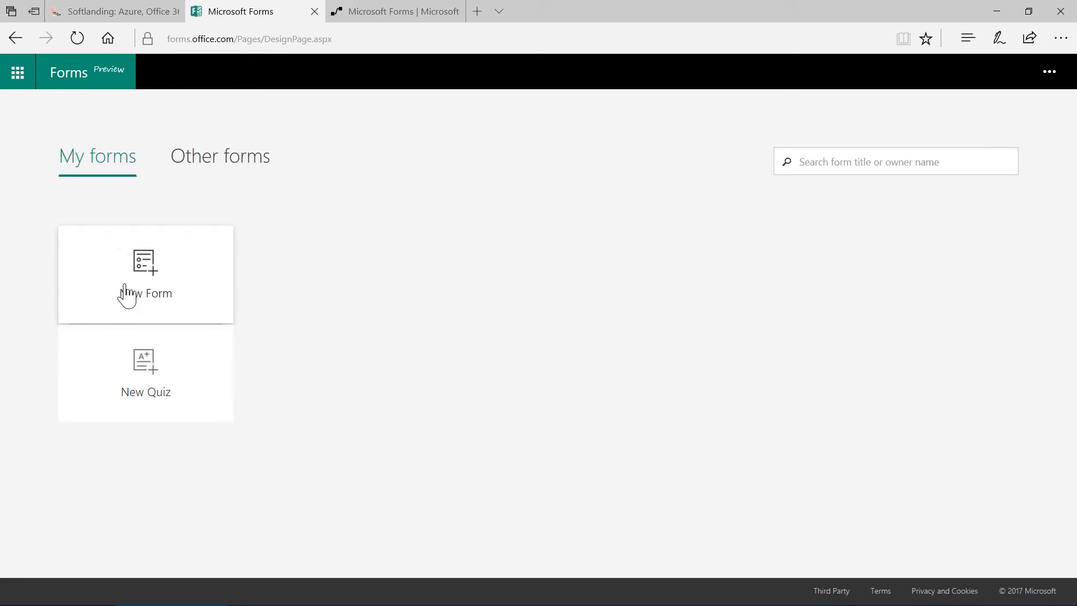
Create a new blank form titled 'Office 365 collaboration', correcting the typos in the title
{"action": "left_click", "coordinate": [158, 267]}
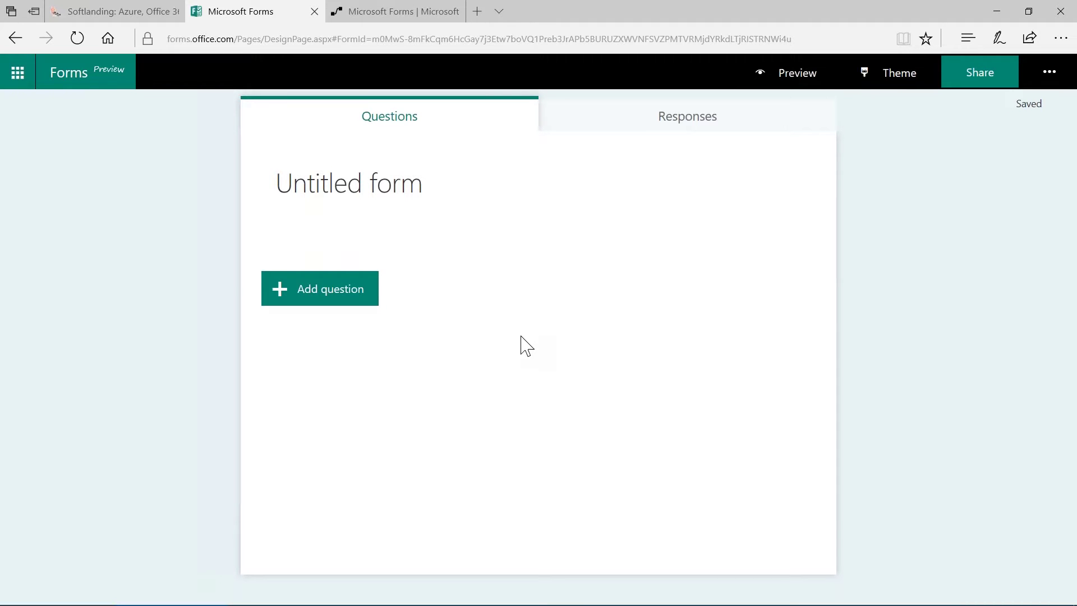
{"action": "left_click", "coordinate": [436, 200]}
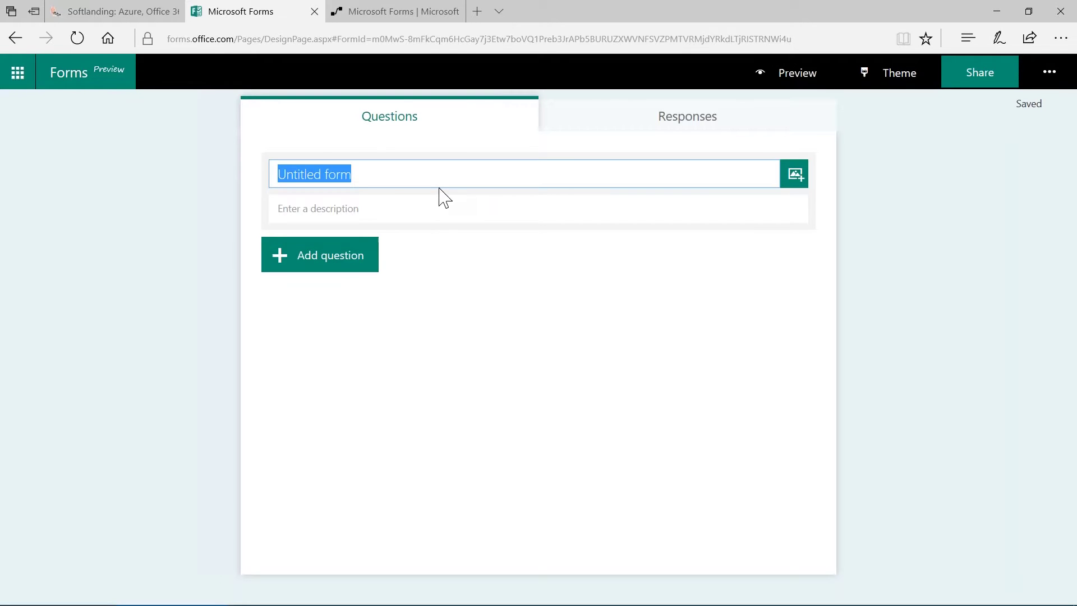
{"action": "type", "text": "O"}
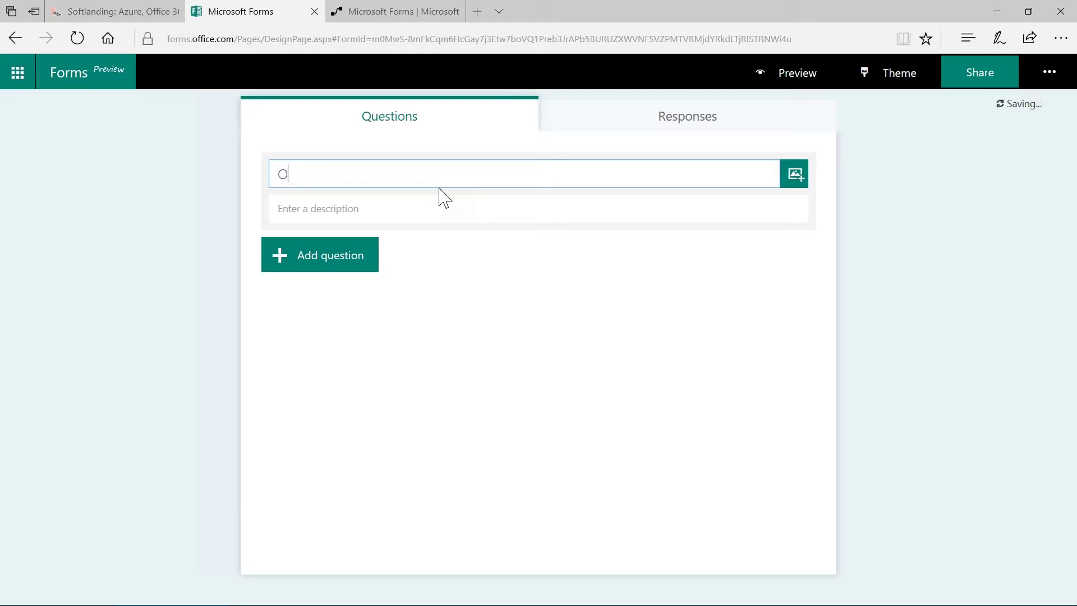
{"action": "type", "text": "ffiice 365 collabaoration"}
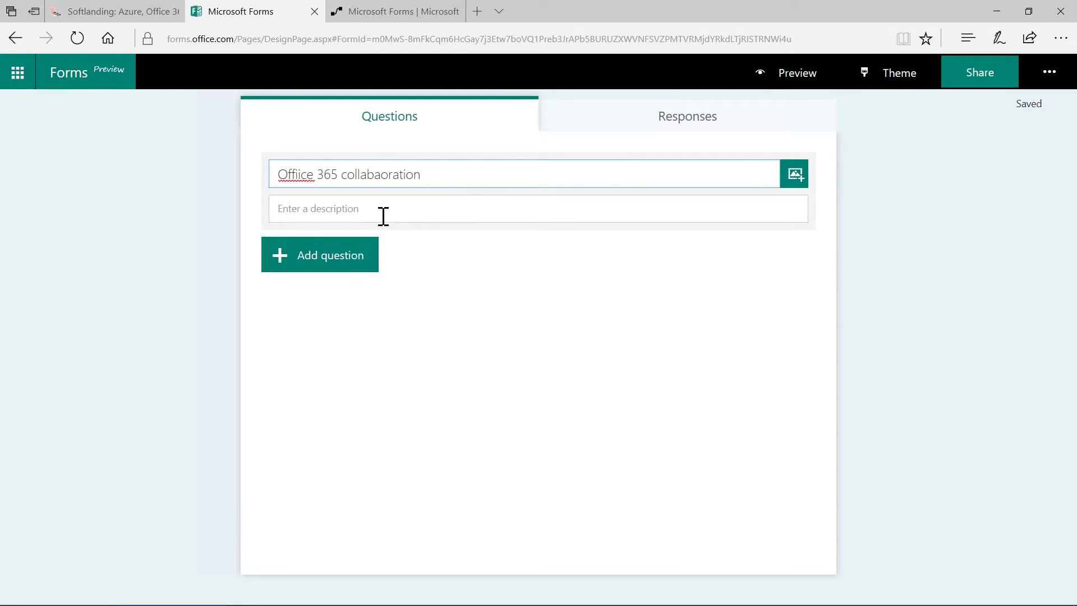
{"action": "left_click", "coordinate": [301, 175]}
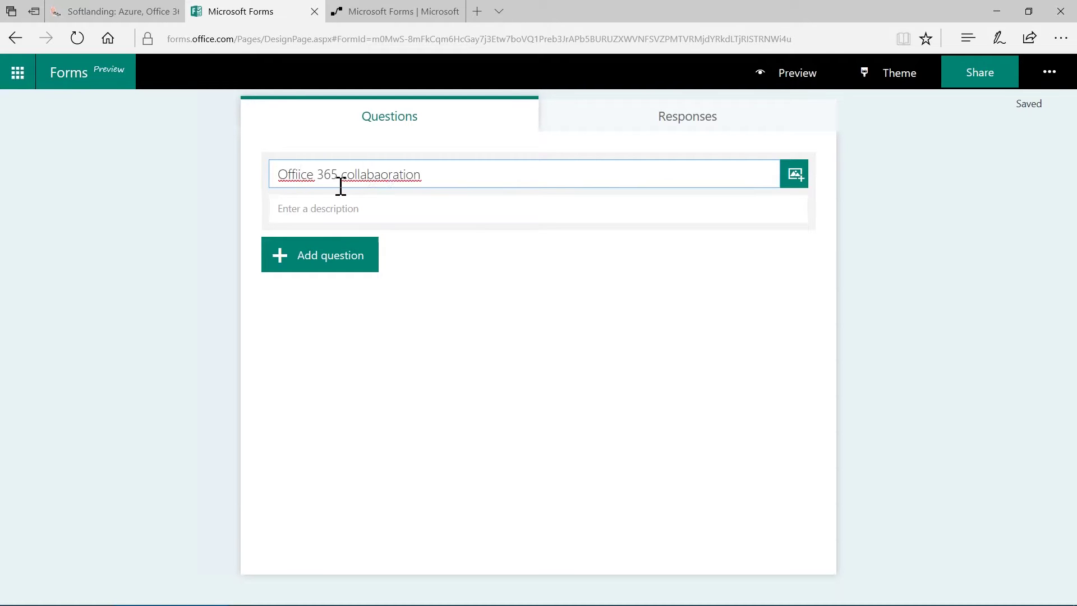
{"action": "key", "text": "BackSpace"}
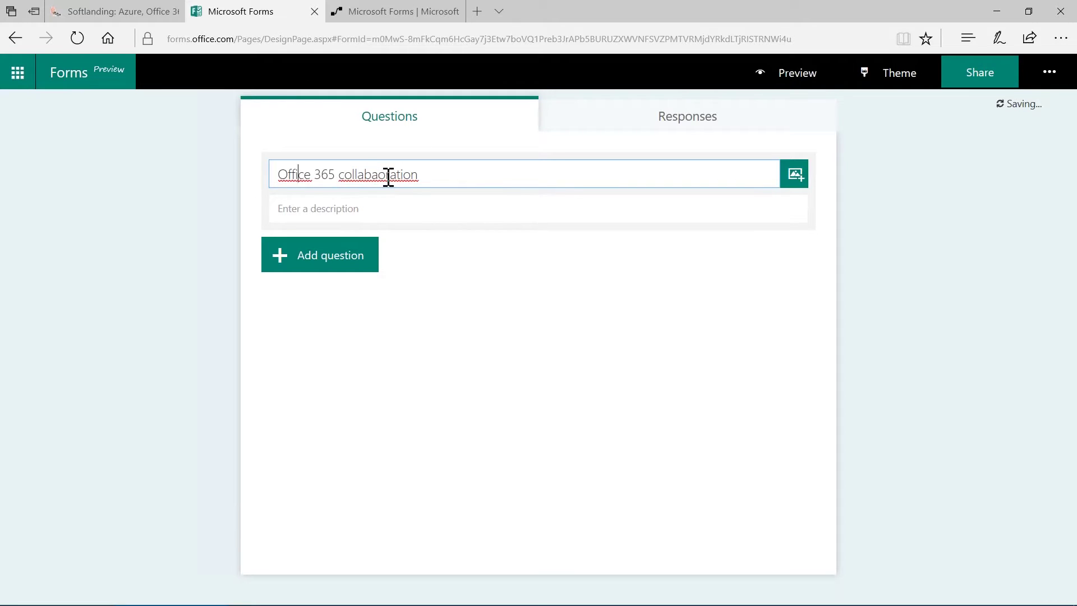
{"action": "left_click", "coordinate": [377, 175]}
{"action": "key", "text": "BackSpace"}
{"action": "left_click", "coordinate": [454, 175]}
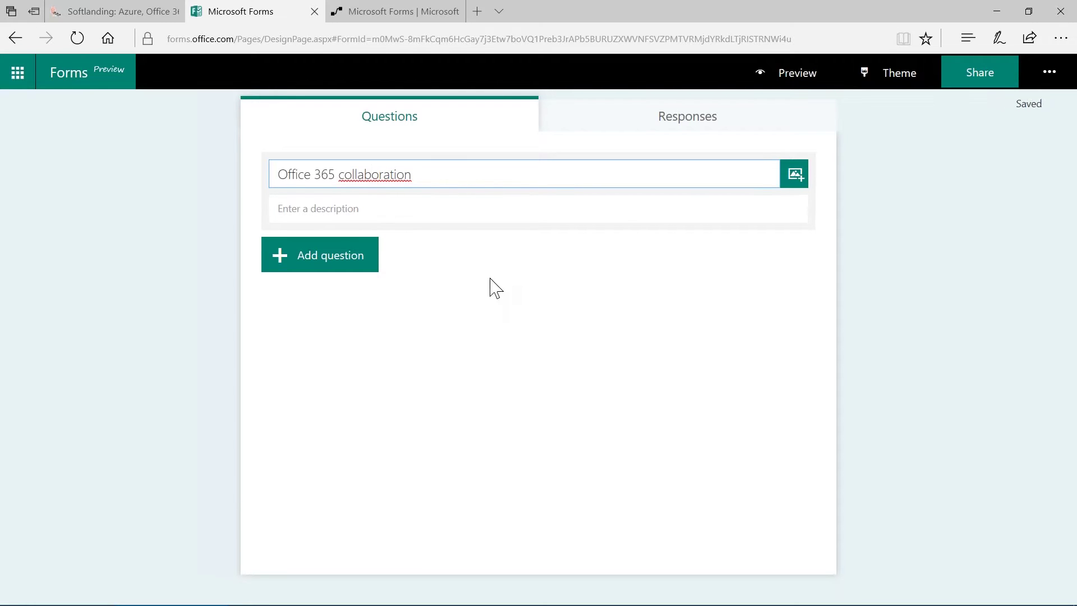
{"action": "left_click", "coordinate": [462, 291]}
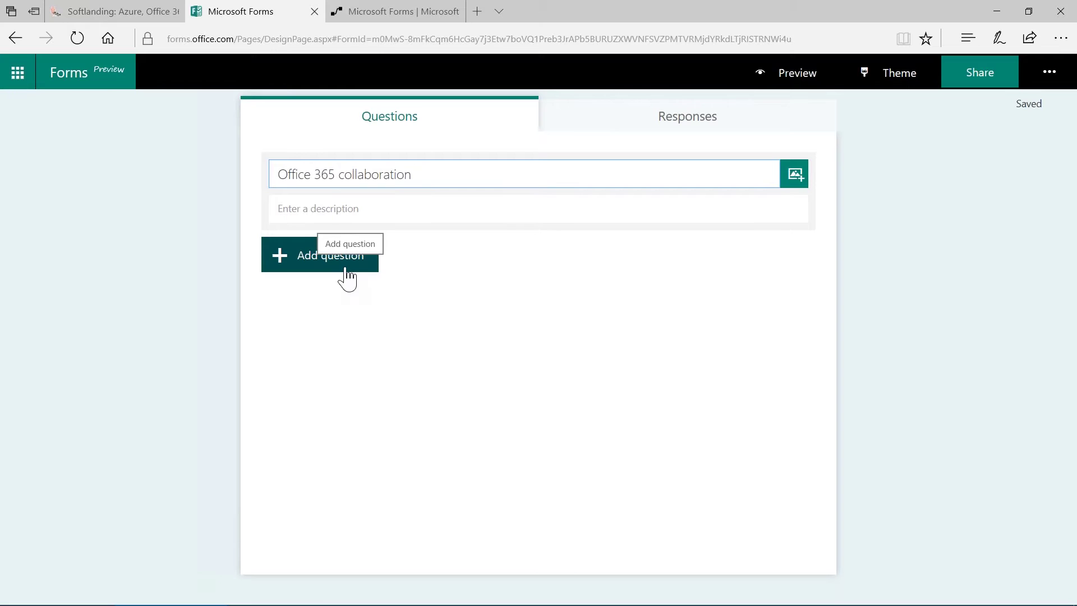
Add a Choice (multiple-choice) question as the form's first question
{"action": "left_click", "coordinate": [346, 271]}
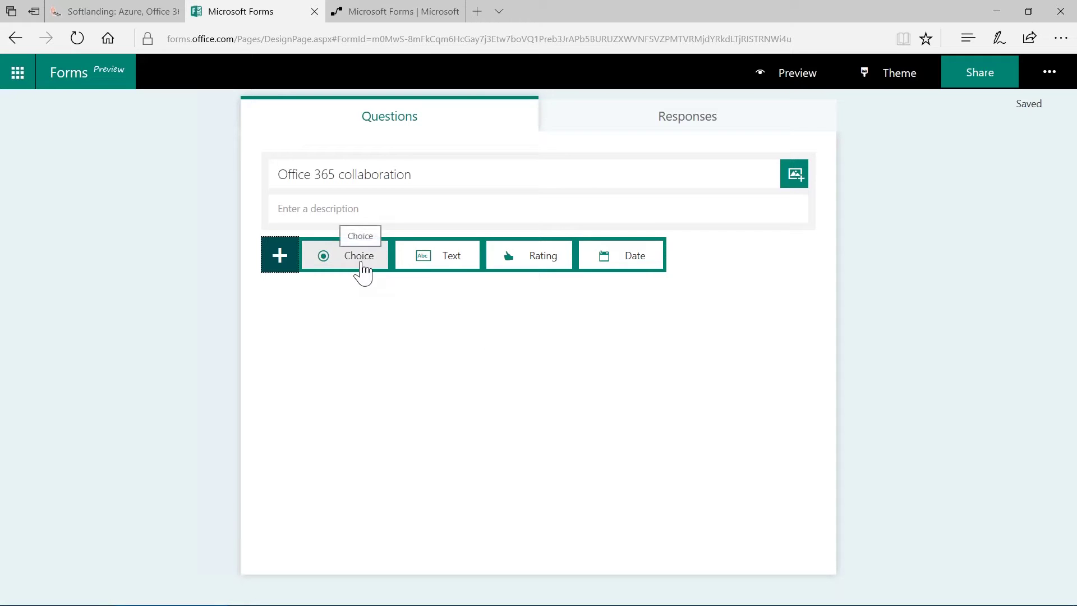
{"action": "left_click", "coordinate": [362, 258]}
{"action": "left_click", "coordinate": [361, 264]}
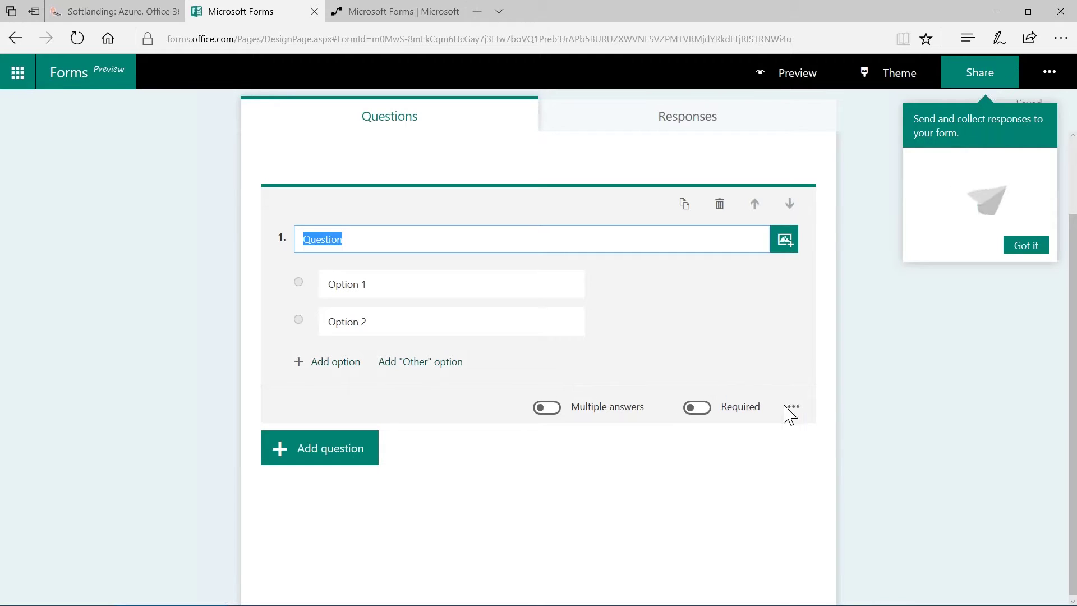
Dismiss the sharing tip and word question 1 'What is your favorite collaboration tool in Office 365'
{"action": "left_click", "coordinate": [1020, 247]}
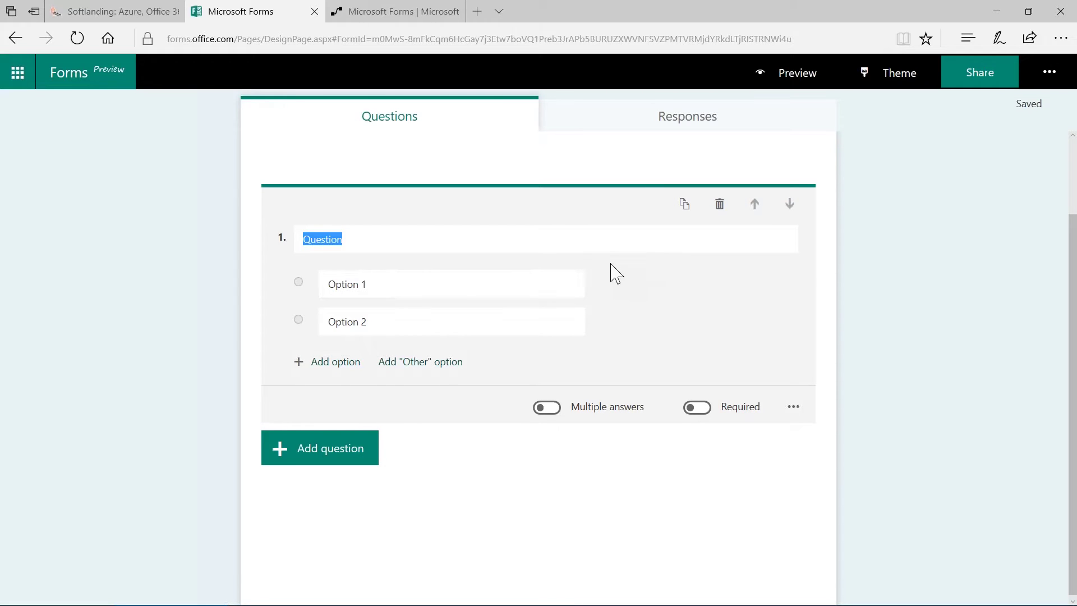
{"action": "left_click", "coordinate": [606, 244]}
{"action": "key", "text": "BackSpace"}
{"action": "key", "text": "BackSpace"}
{"action": "key", "text": "BackSpace"}
{"action": "key", "text": "BackSpace"}
{"action": "key", "text": "BackSpace"}
{"action": "key", "text": "BackSpace"}
{"action": "key", "text": "BackSpace"}
{"action": "key", "text": "BackSpace"}
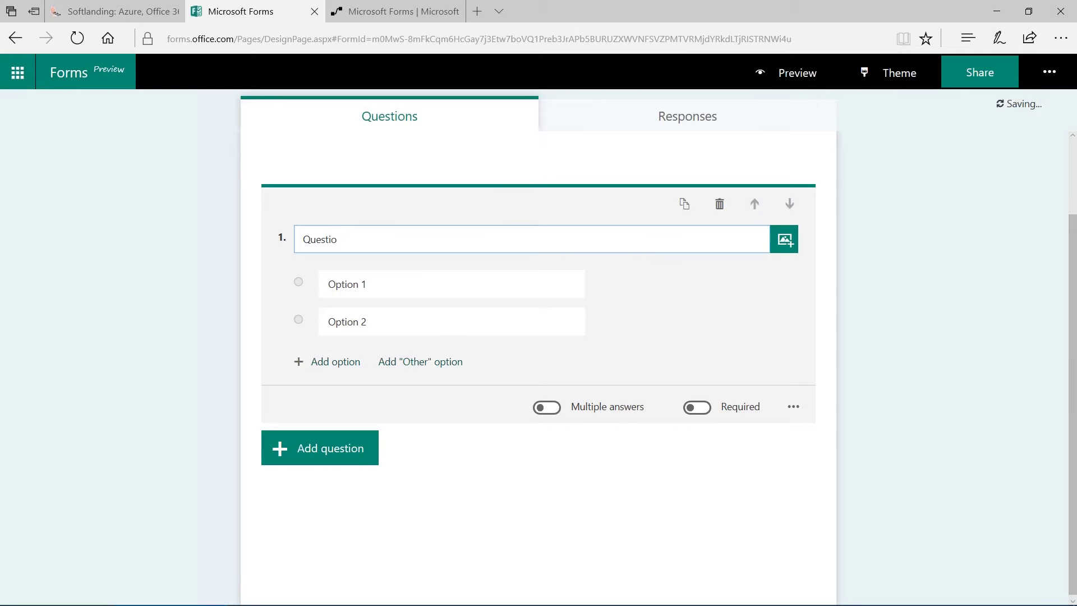
{"action": "type", "text": "What is your favorite collabor"}
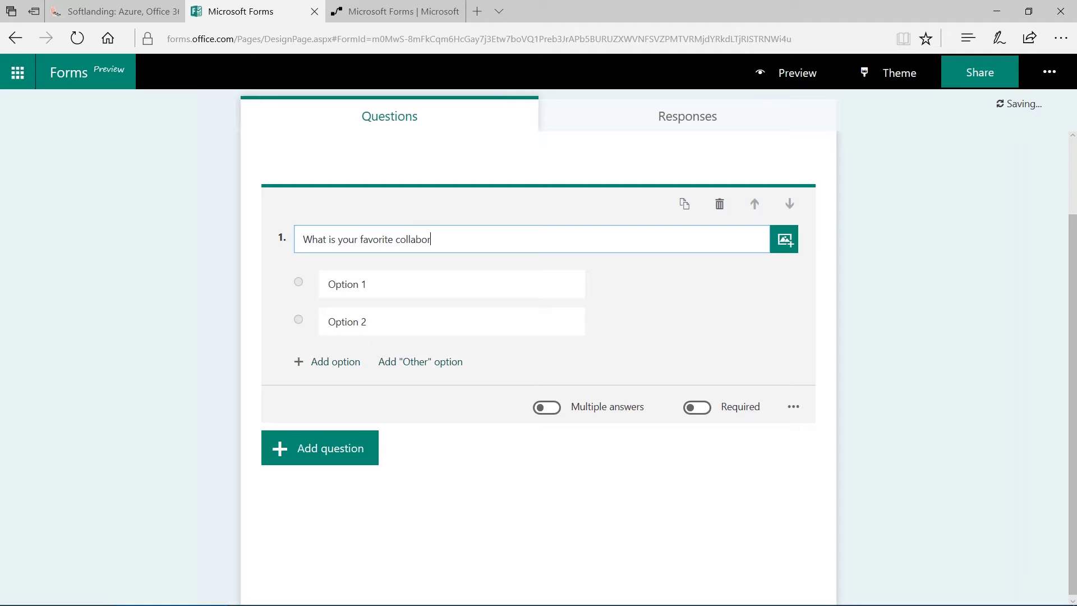
{"action": "type", "text": "ation tool in Office 365"}
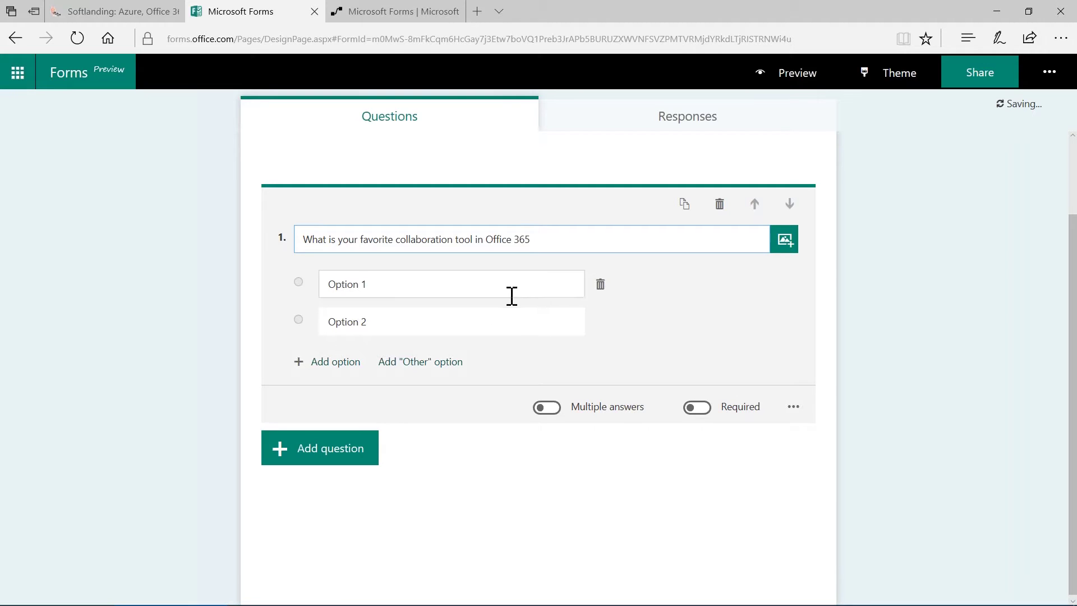
Rename the two default options to 'Microsoft Teams' and 'Office Groups'
{"action": "left_click", "coordinate": [425, 290]}
{"action": "key", "text": "BackSpace"}
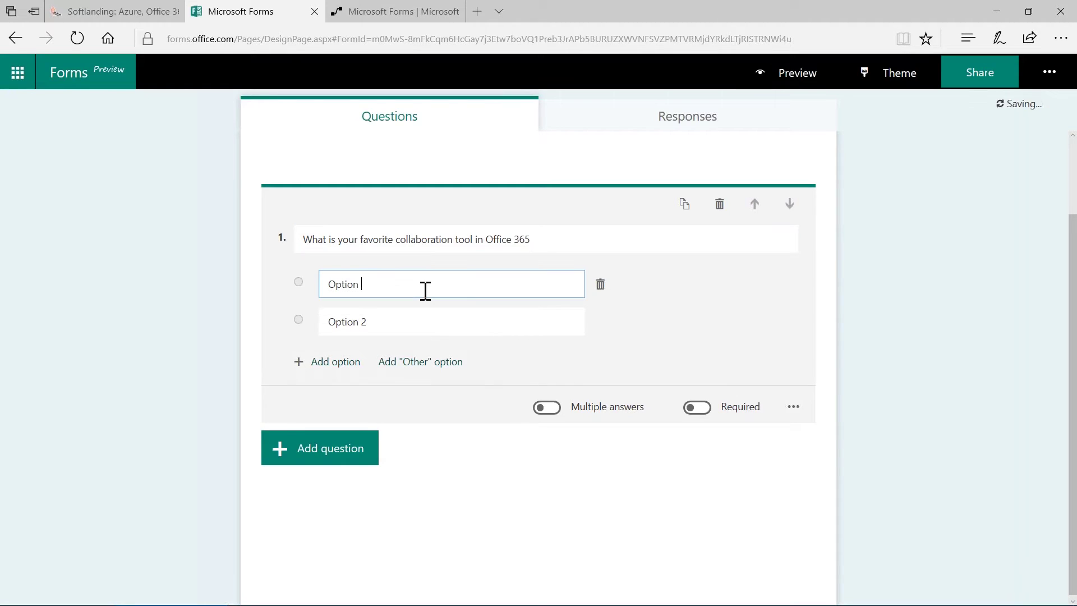
{"action": "key", "text": "BackSpace"}
{"action": "key", "text": "BackSpace"}
{"action": "key", "text": "BackSpace"}
{"action": "key", "text": "BackSpace"}
{"action": "key", "text": "BackSpace"}
{"action": "key", "text": "BackSpace"}
{"action": "key", "text": "BackSpace"}
{"action": "type", "text": "Microsoft Teams"}
{"action": "left_click", "coordinate": [430, 322]}
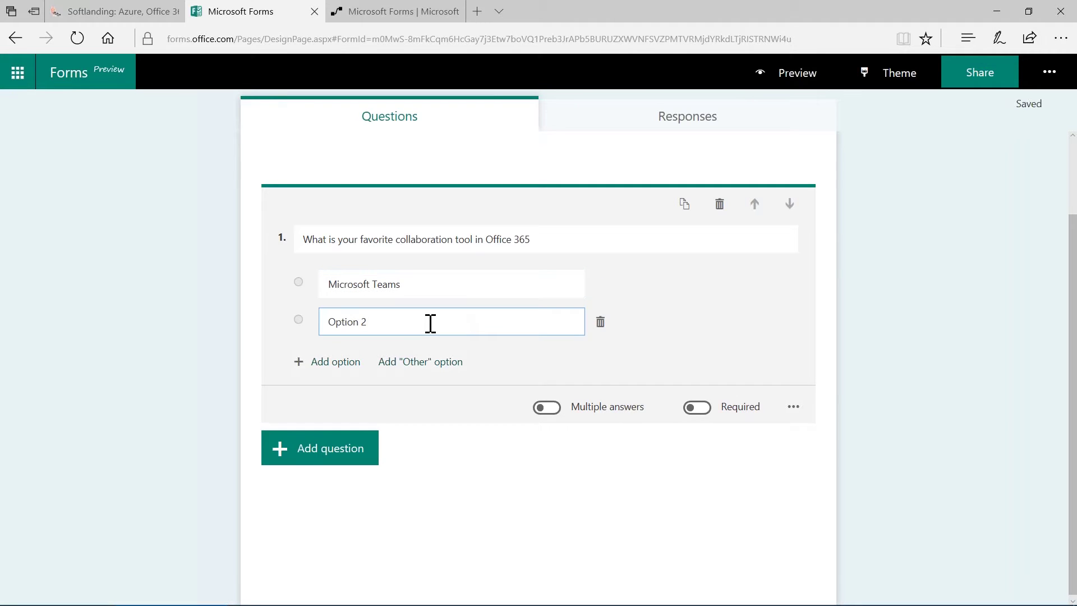
{"action": "key", "text": "BackSpace"}
{"action": "key", "text": "BackSpace"}
{"action": "key", "text": "BackSpace"}
{"action": "key", "text": "BackSpace"}
{"action": "key", "text": "BackSpace"}
{"action": "key", "text": "BackSpace"}
{"action": "key", "text": "BackSpace"}
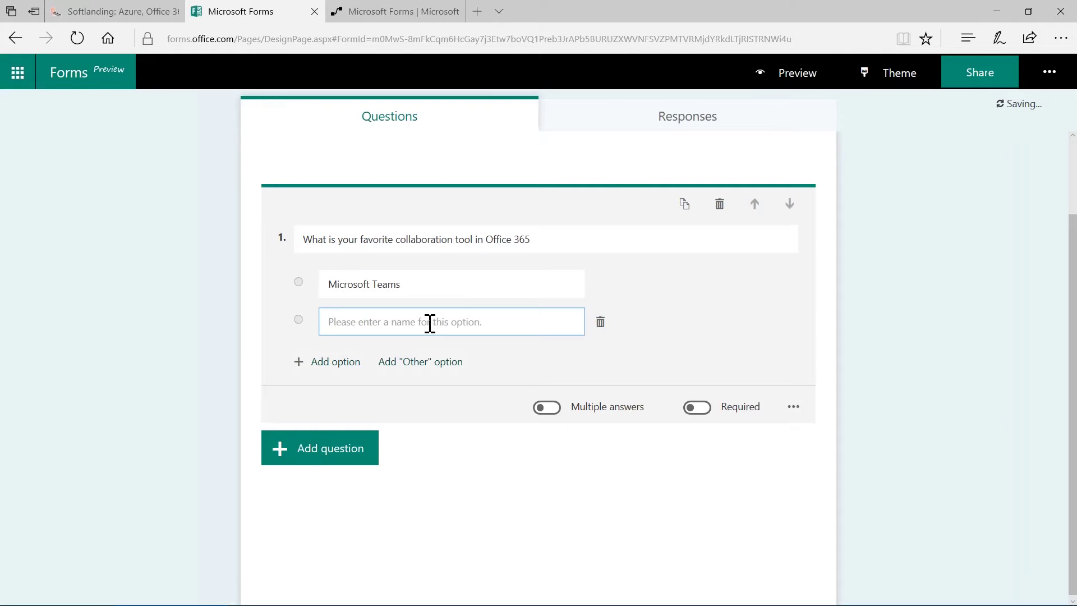
{"action": "type", "text": "Office Groups"}
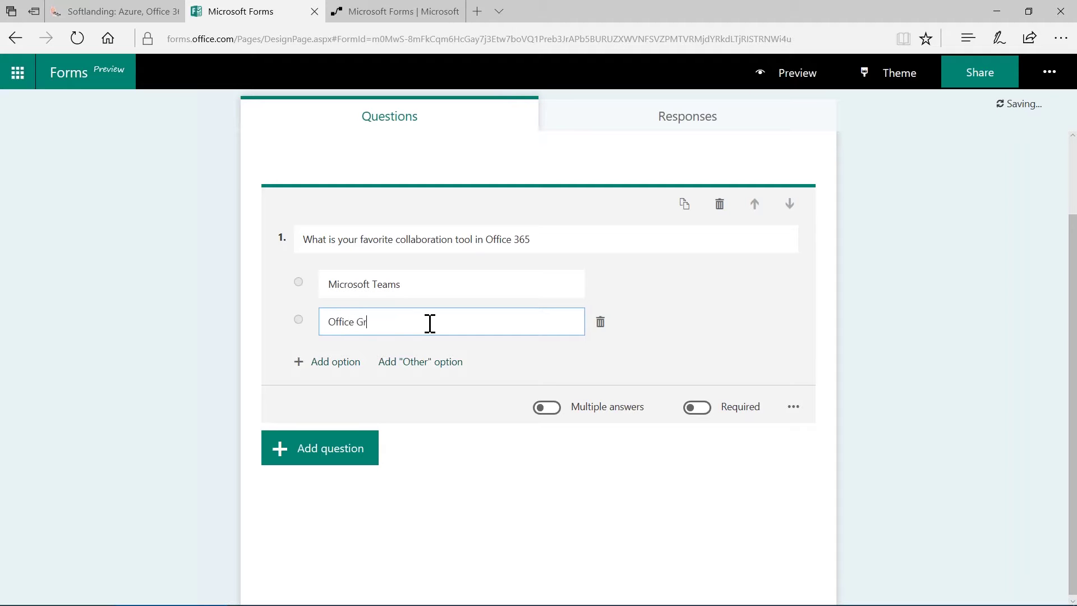
Add a third option 'Yammer' and an 'Other' choice to question 1
{"action": "left_click", "coordinate": [337, 370]}
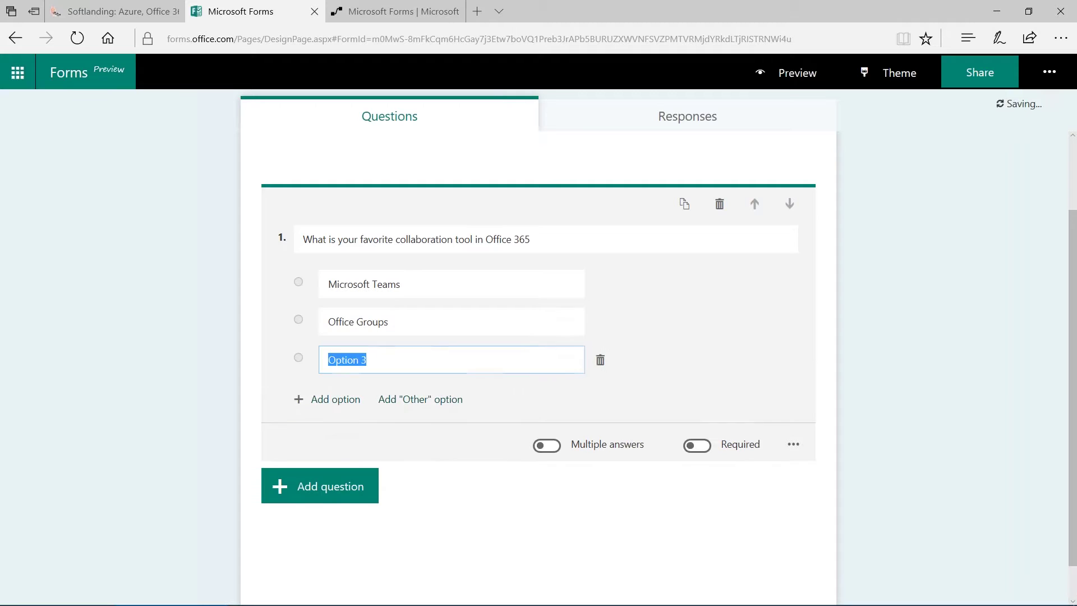
{"action": "type", "text": "Yammer"}
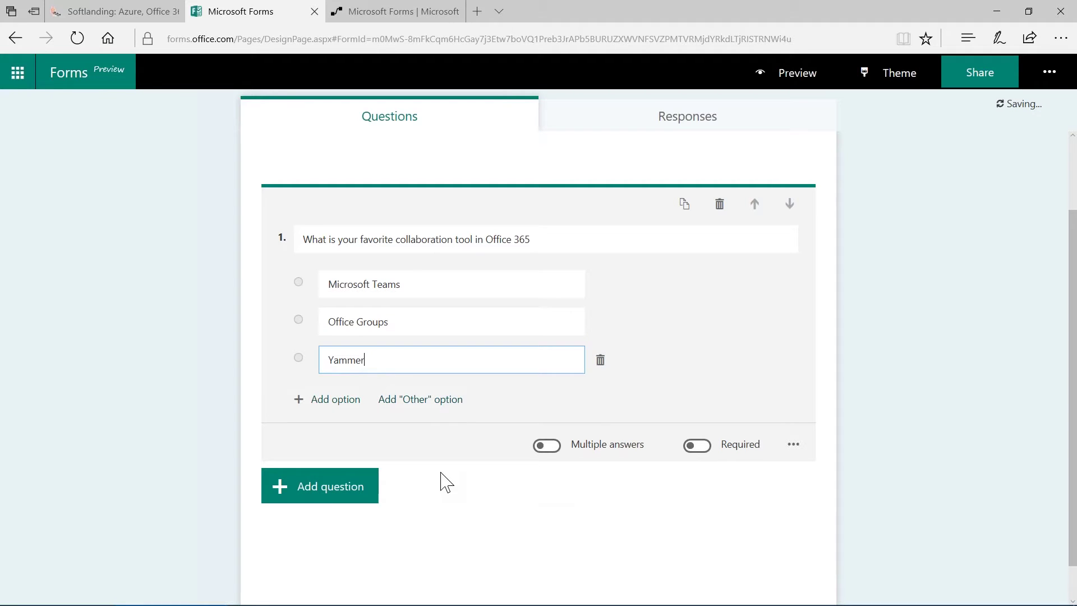
{"action": "left_click", "coordinate": [413, 404]}
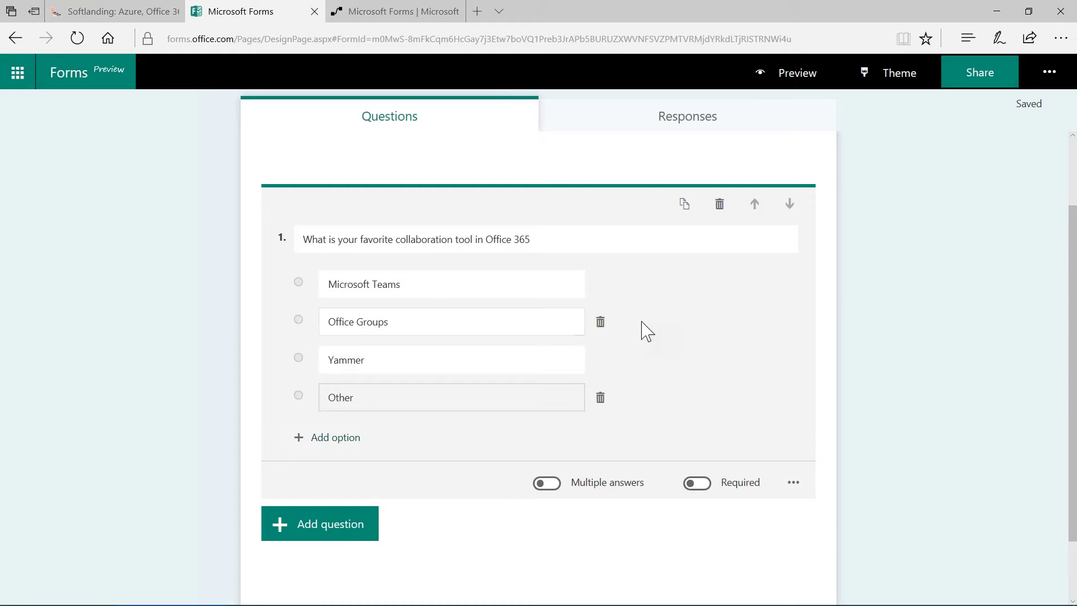
{"action": "left_click", "coordinate": [599, 240]}
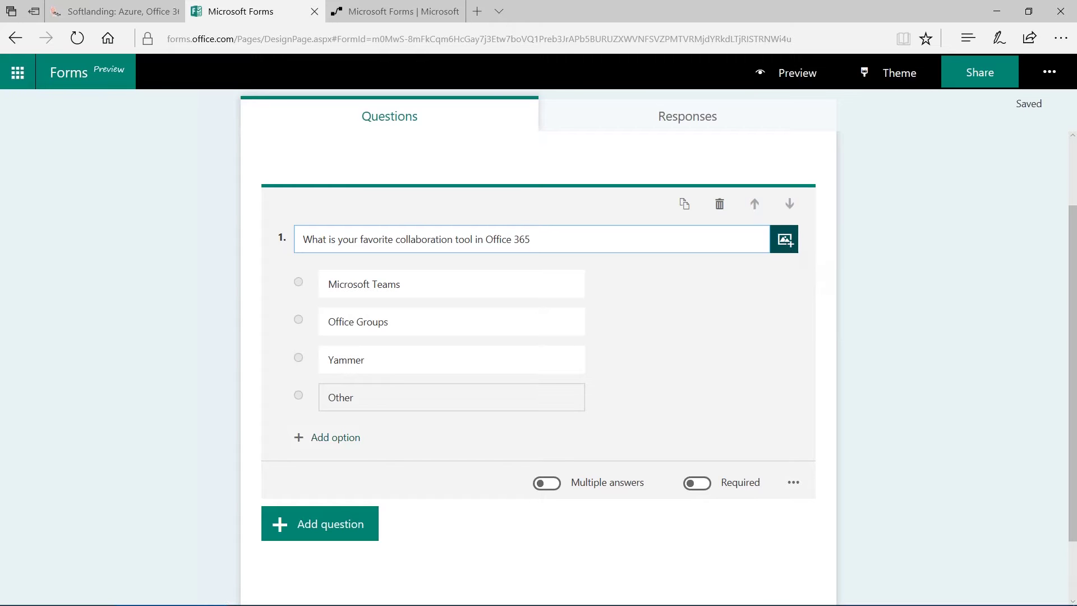
Upload the Desktop photo of colleagues at a laptop as question 1's image
{"action": "left_click", "coordinate": [785, 241]}
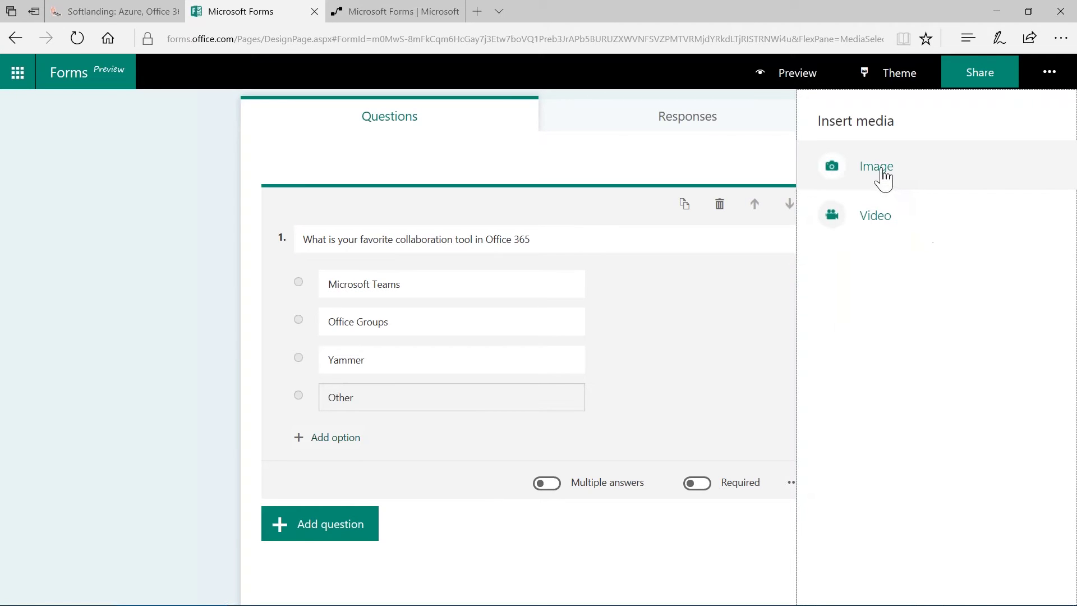
{"action": "left_click", "coordinate": [877, 167]}
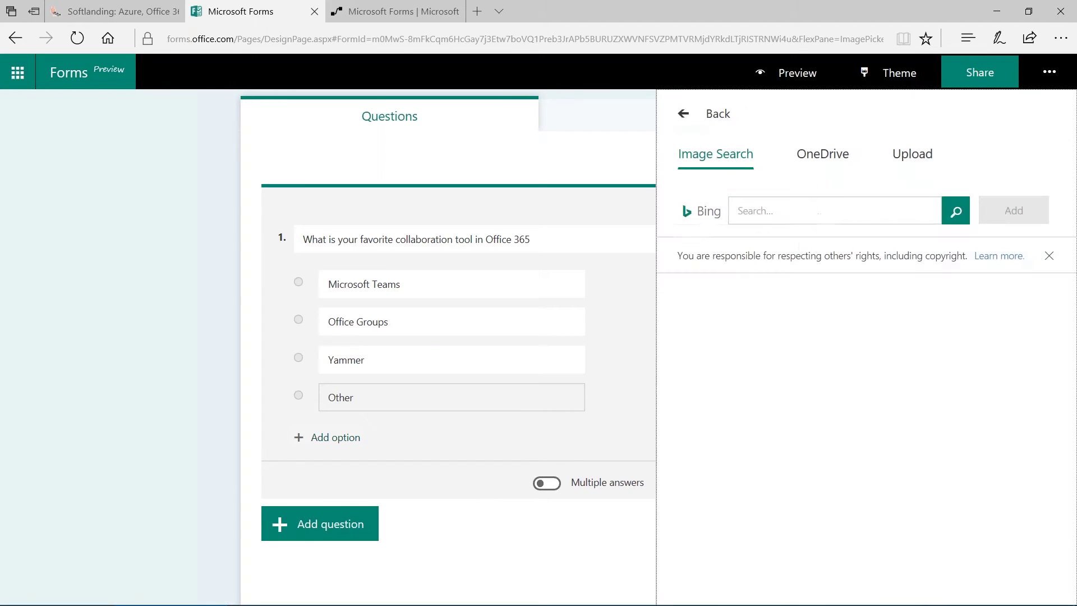
{"action": "left_click", "coordinate": [910, 168]}
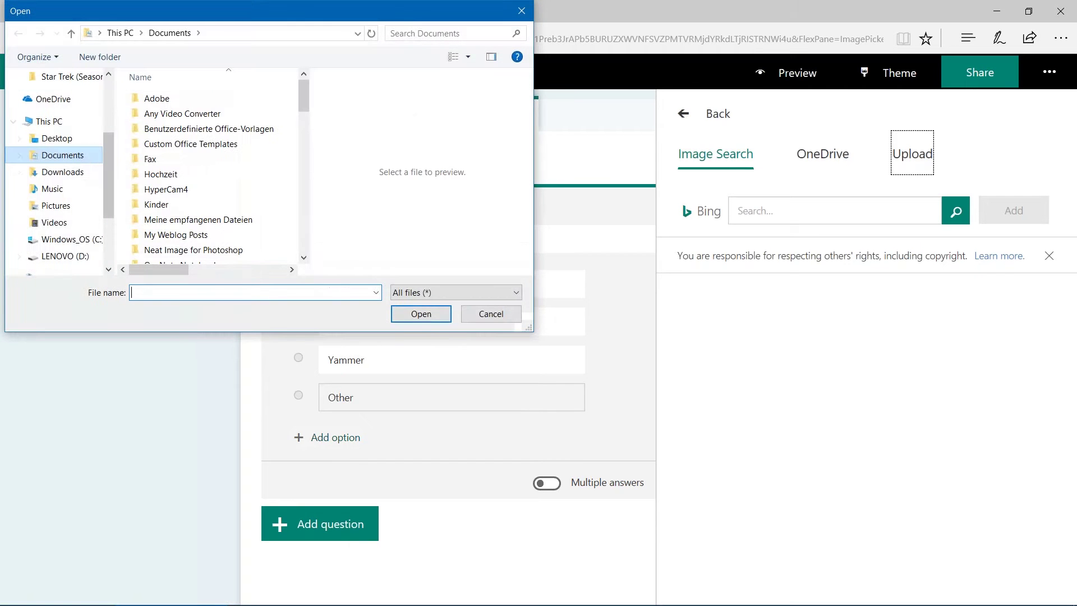
{"action": "left_click", "coordinate": [61, 139]}
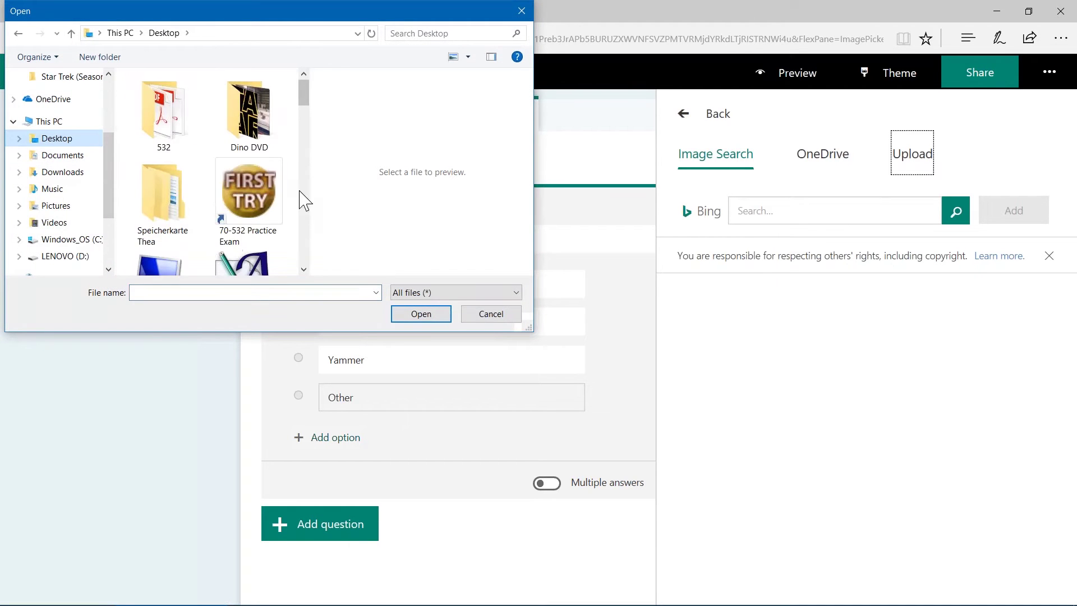
{"action": "left_click_drag", "start_coordinate": [303, 92], "coordinate": [304, 156]}
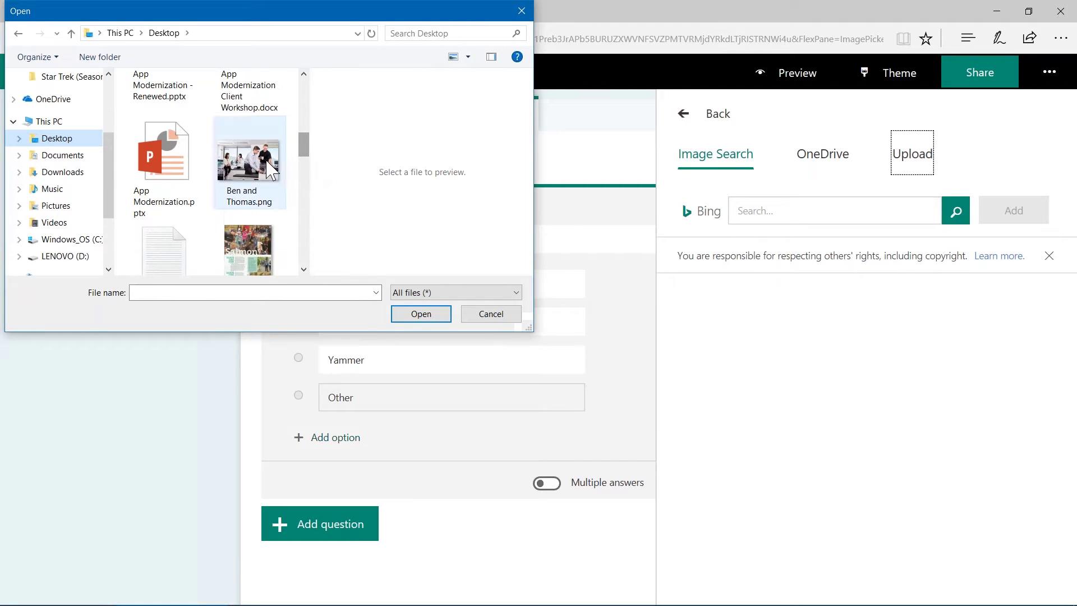
{"action": "left_click", "coordinate": [271, 169]}
{"action": "left_click", "coordinate": [417, 315]}
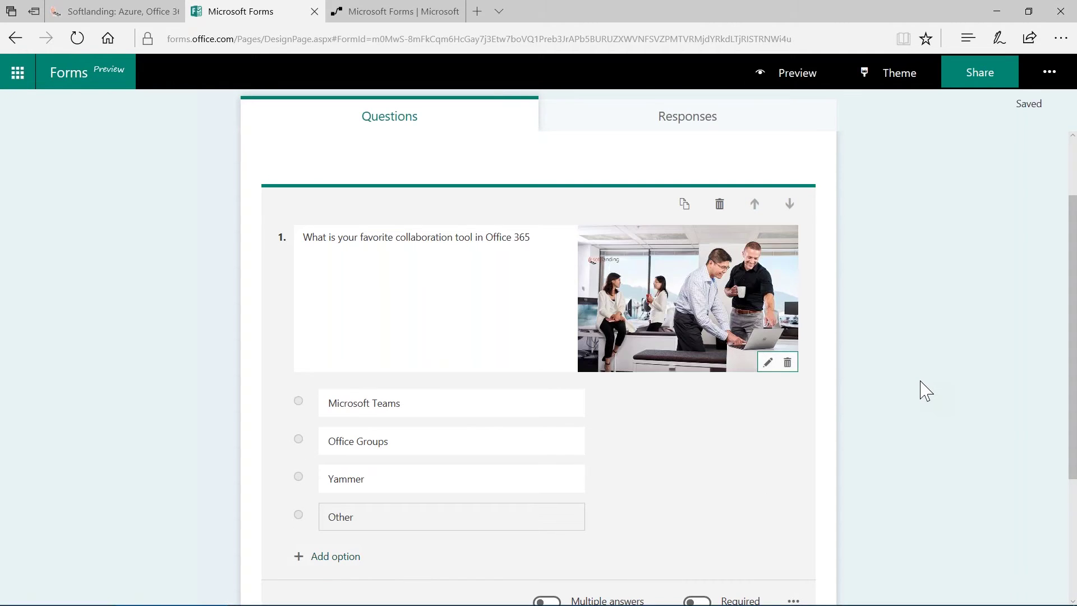
{"action": "scroll", "coordinate": [923, 390], "scroll_direction": "down", "scroll_amount": 2}
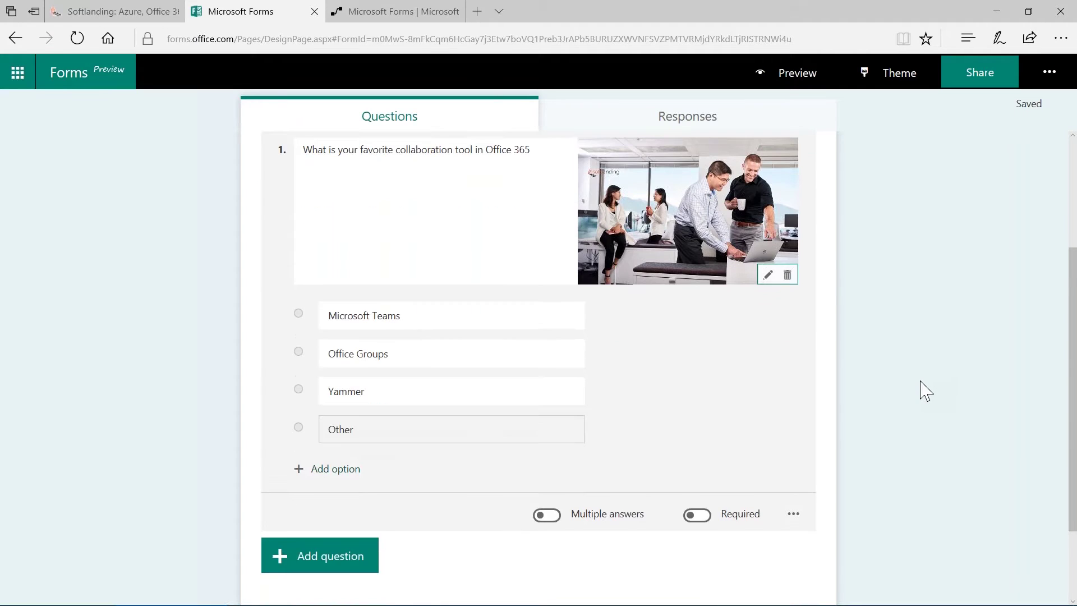
{"action": "scroll", "coordinate": [921, 383], "scroll_direction": "up", "scroll_amount": 3}
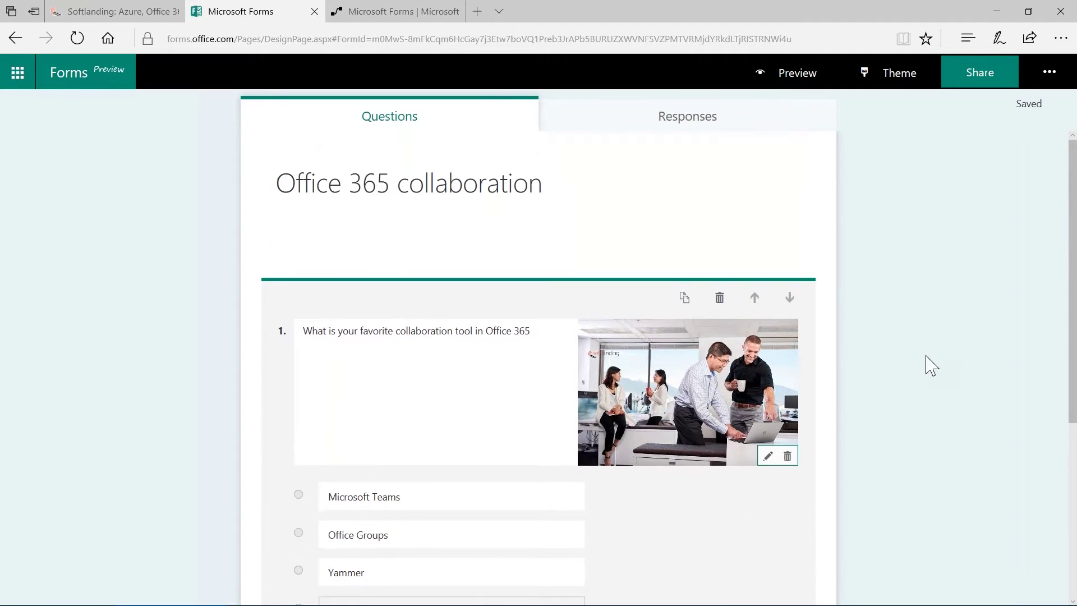
{"action": "left_click", "coordinate": [909, 316]}
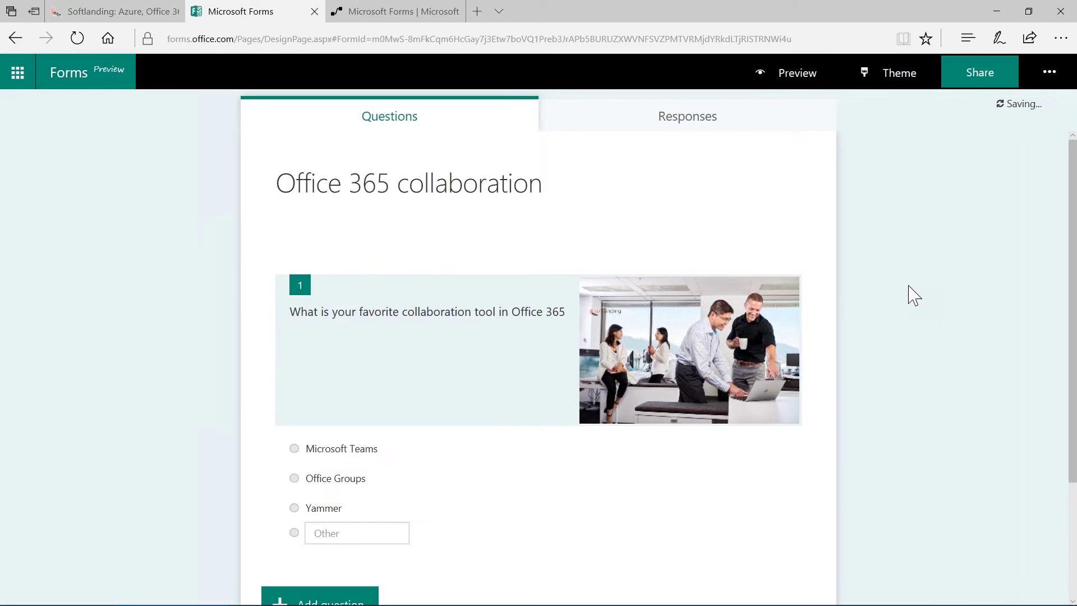
{"action": "left_click", "coordinate": [800, 74]}
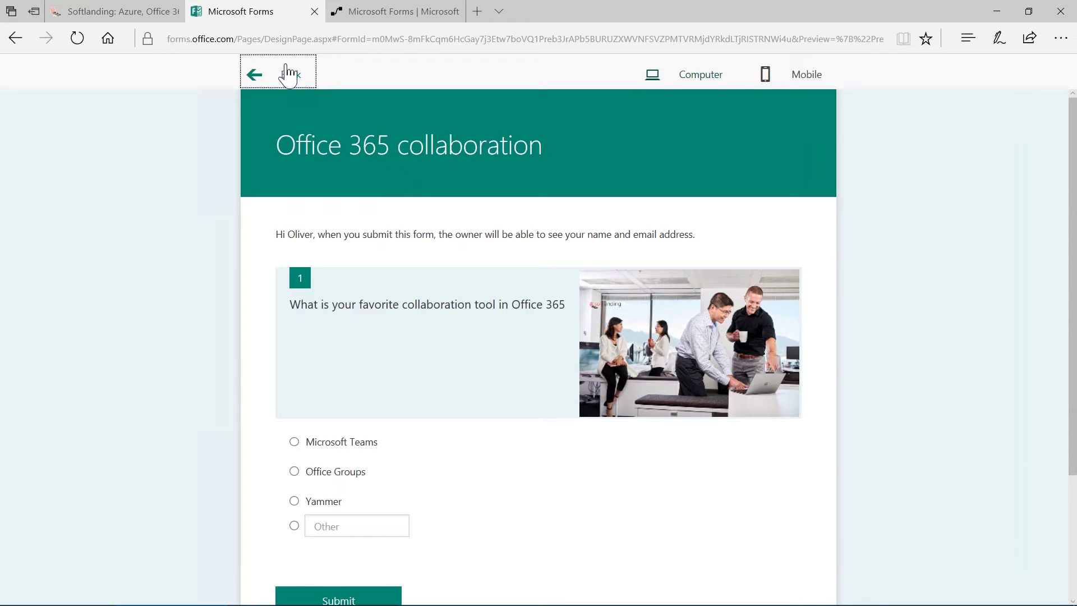
{"action": "left_click", "coordinate": [290, 76]}
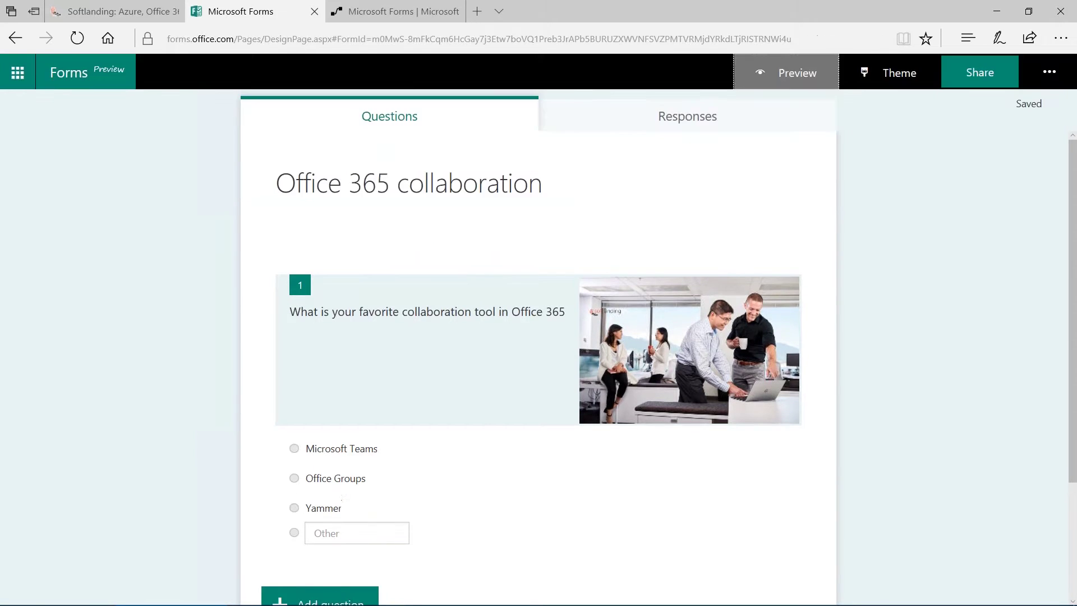
Delete the photo from question 1 and bring up the Theme choices
{"action": "left_click", "coordinate": [724, 374]}
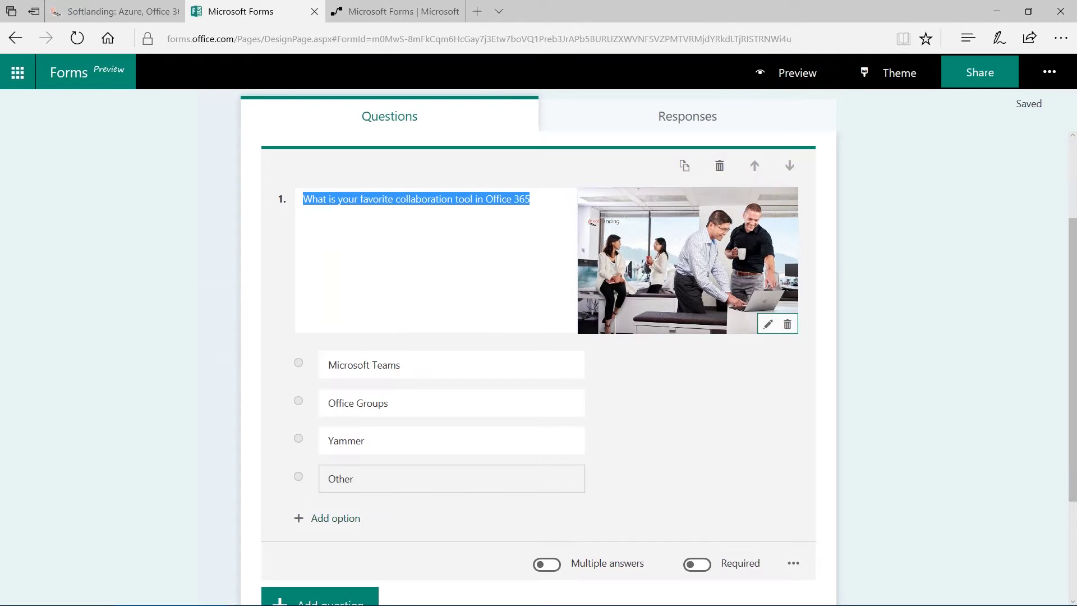
{"action": "left_click", "coordinate": [788, 328]}
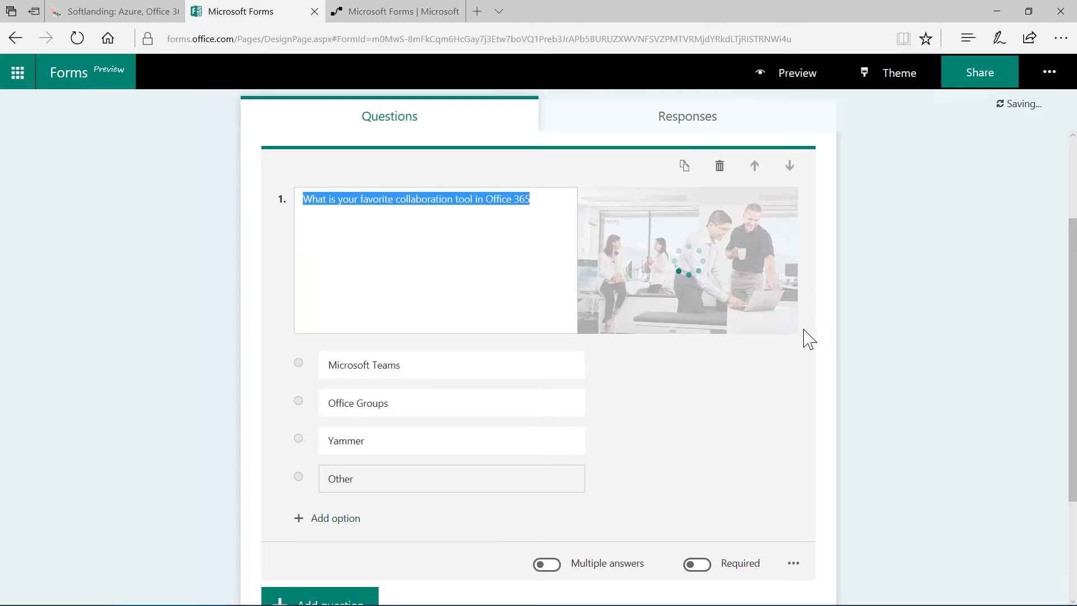
{"action": "scroll", "coordinate": [834, 401], "scroll_direction": "up", "scroll_amount": 3}
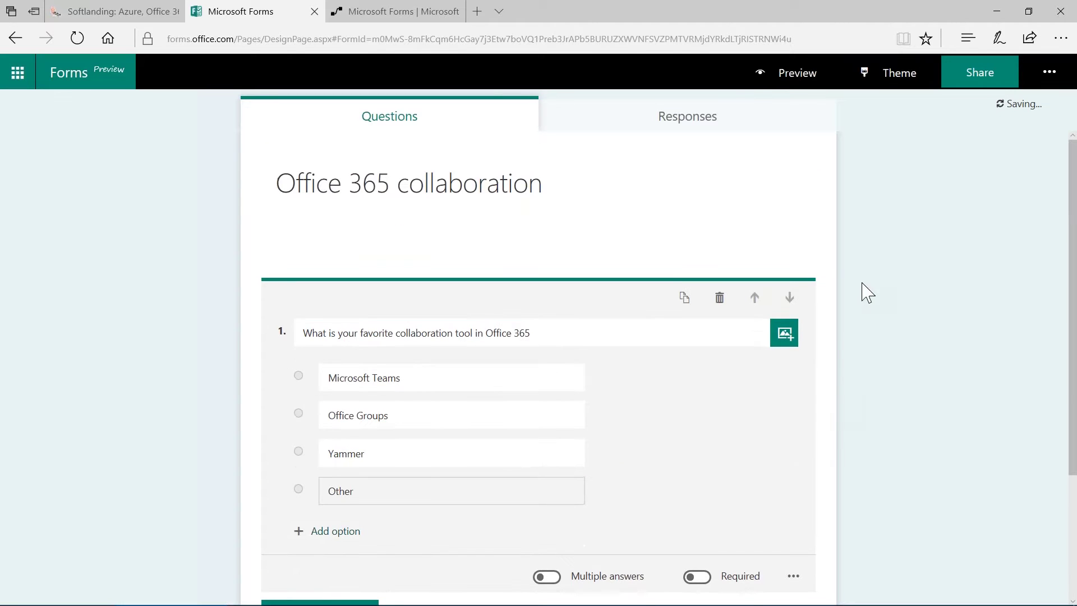
{"action": "left_click", "coordinate": [896, 84]}
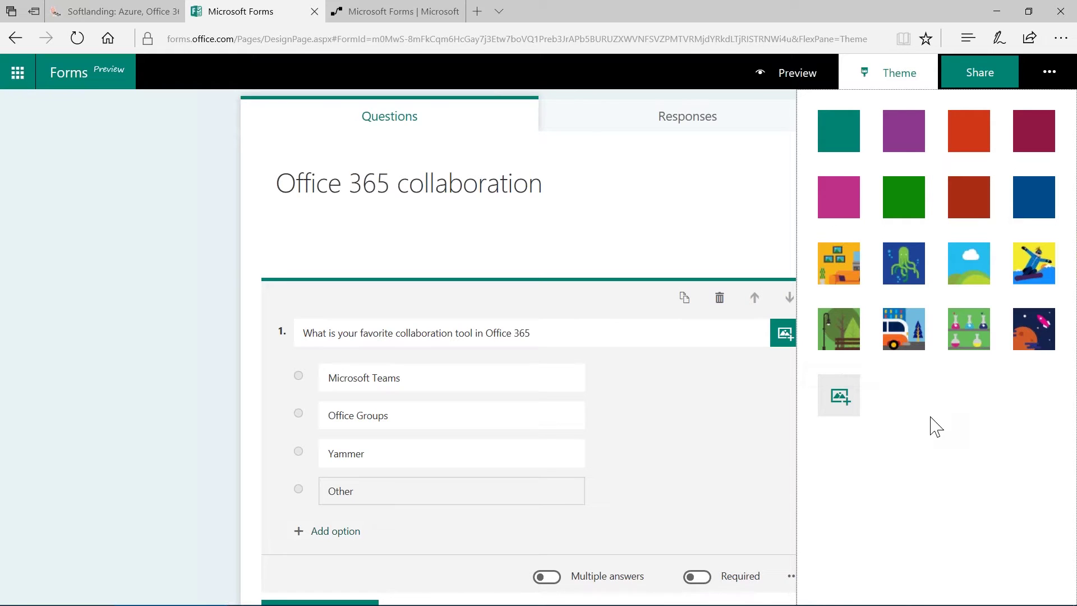
Set the uploaded office photo from the Desktop as the form's background theme
{"action": "left_click", "coordinate": [841, 411]}
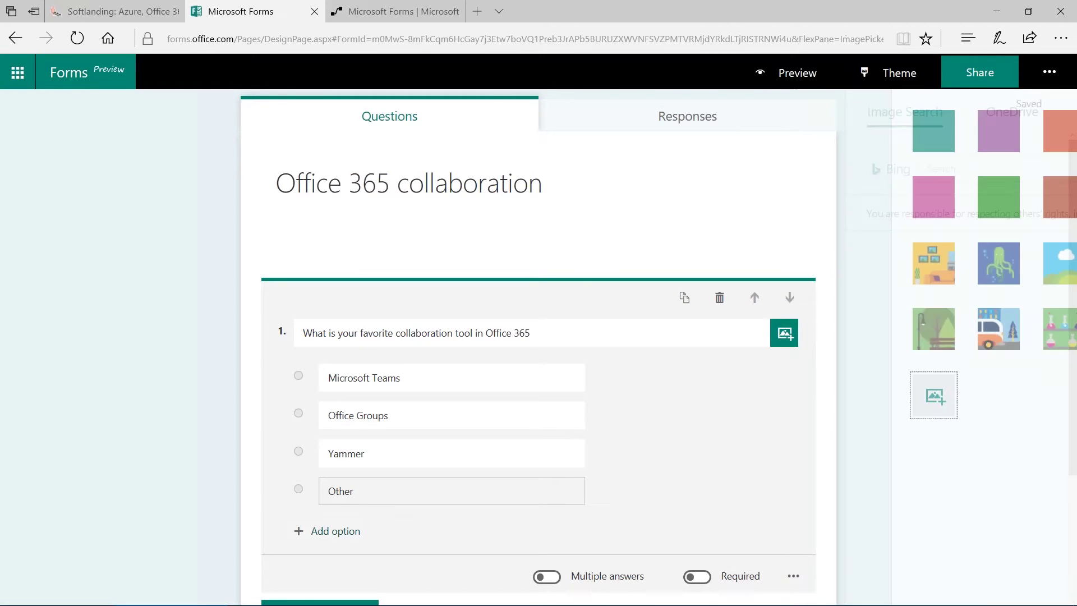
{"action": "left_click", "coordinate": [914, 116]}
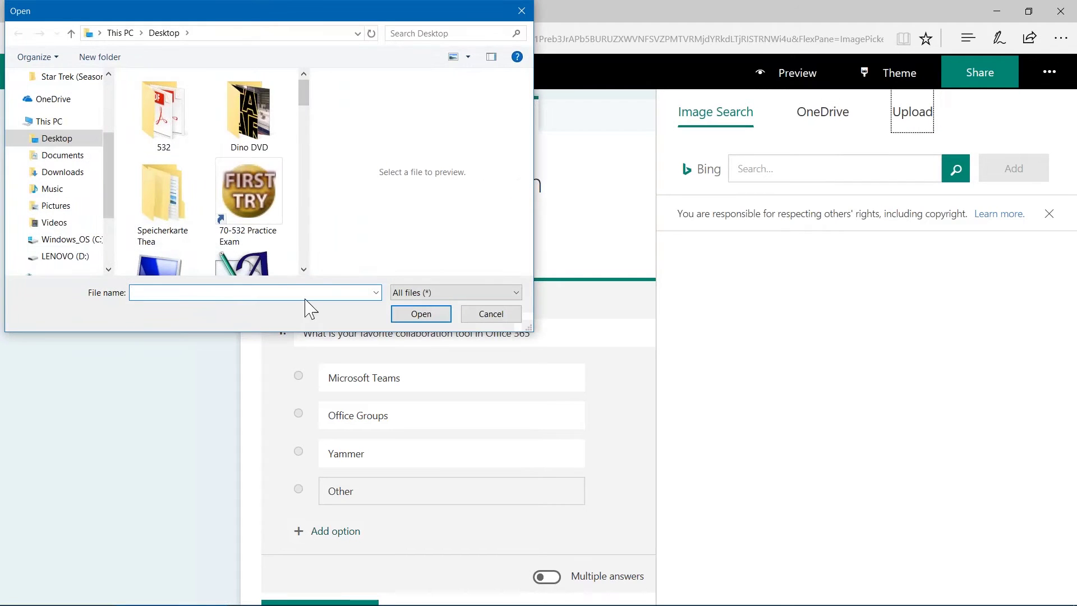
{"action": "left_click", "coordinate": [304, 269]}
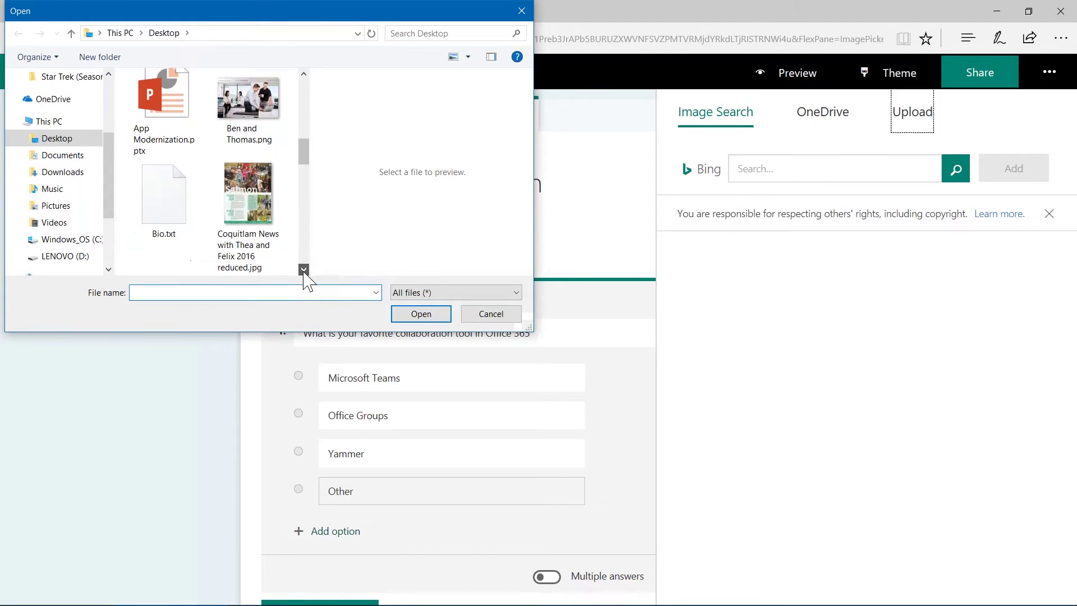
{"action": "left_click", "coordinate": [269, 140]}
{"action": "left_click", "coordinate": [422, 314]}
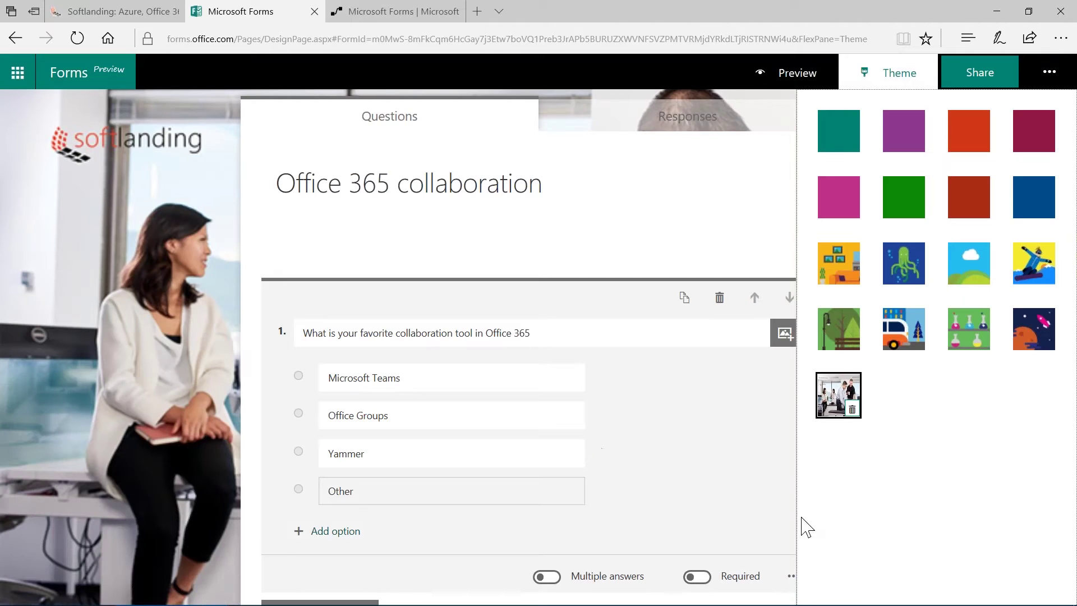
{"action": "left_click", "coordinate": [727, 80]}
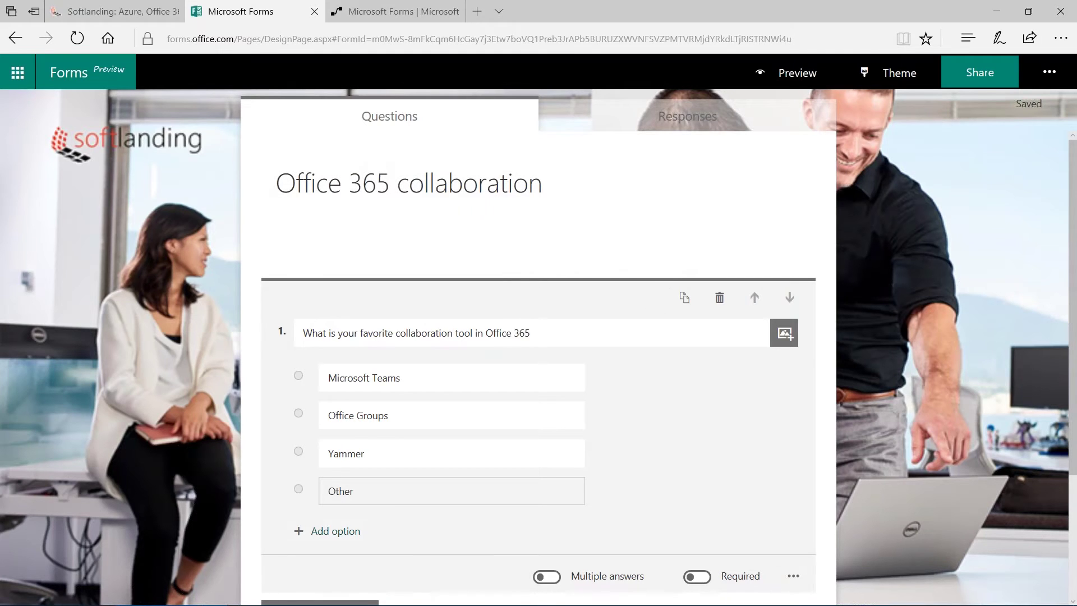
{"action": "left_click", "coordinate": [790, 80]}
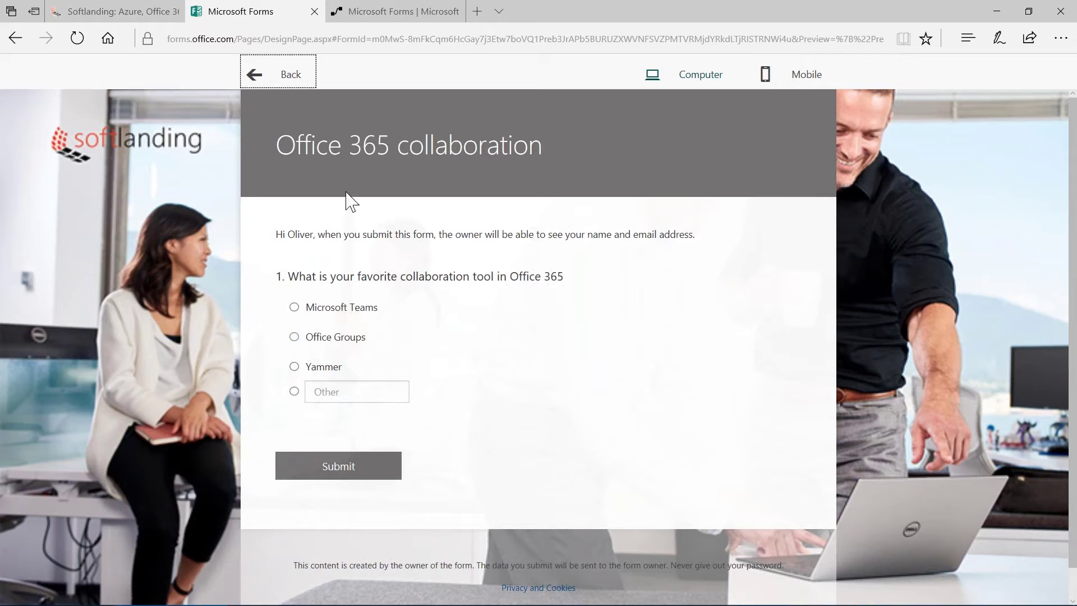
{"action": "left_click", "coordinate": [301, 85]}
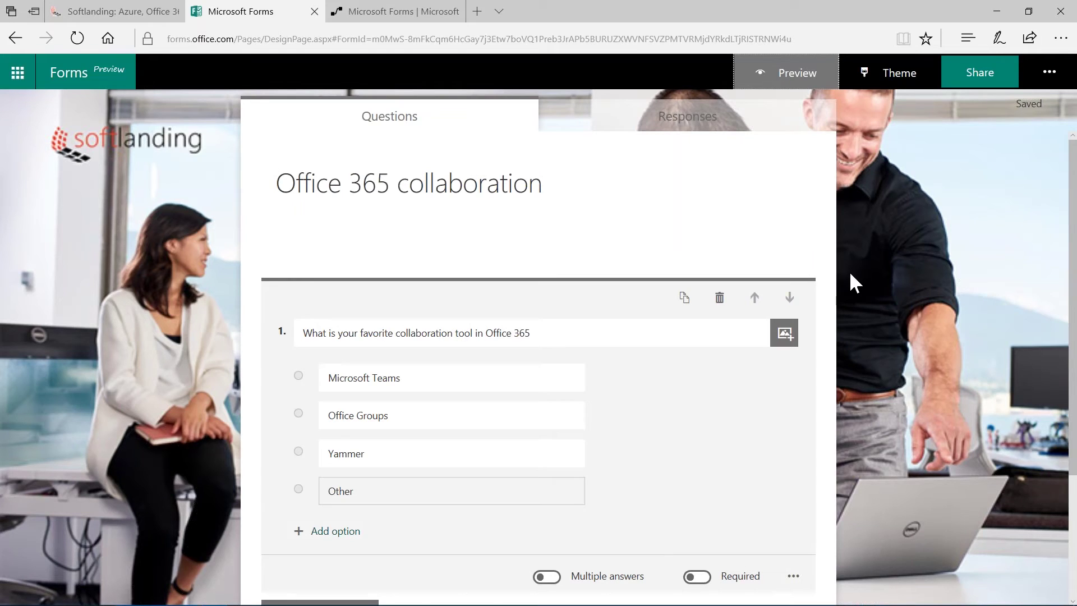
Share the form with responses limited to 'Only people in my organization can respond'
{"action": "left_click", "coordinate": [976, 70]}
{"action": "left_click", "coordinate": [1002, 83]}
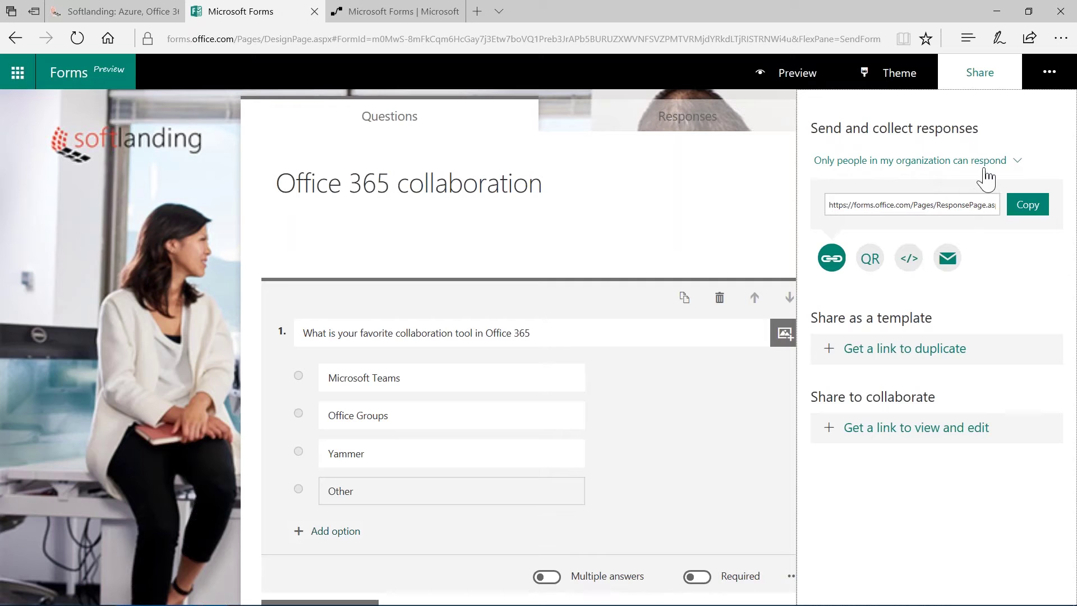
{"action": "left_click", "coordinate": [1019, 168]}
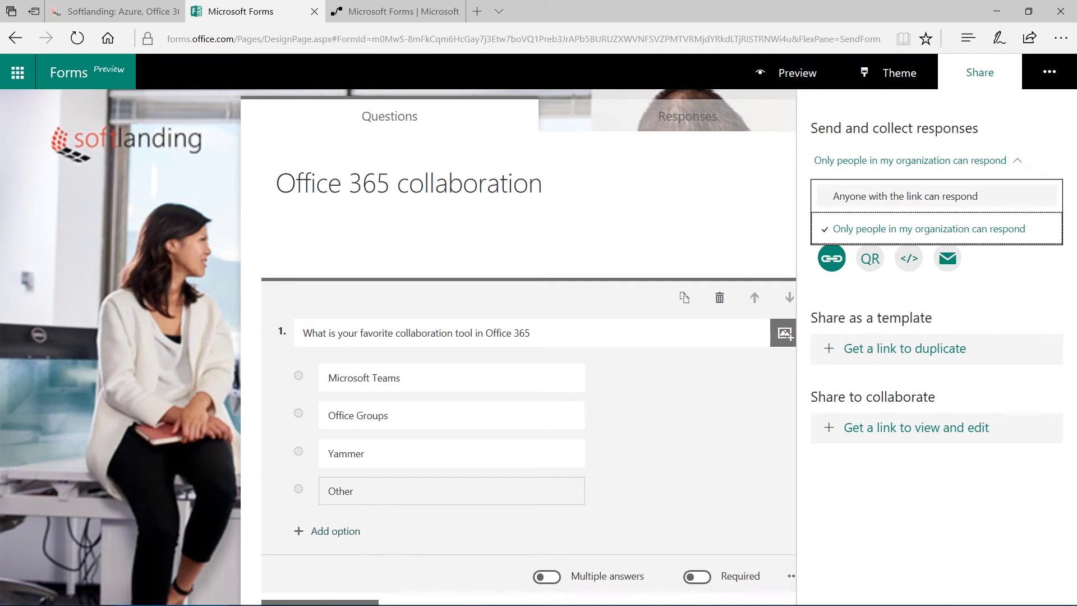
{"action": "left_click", "coordinate": [883, 192]}
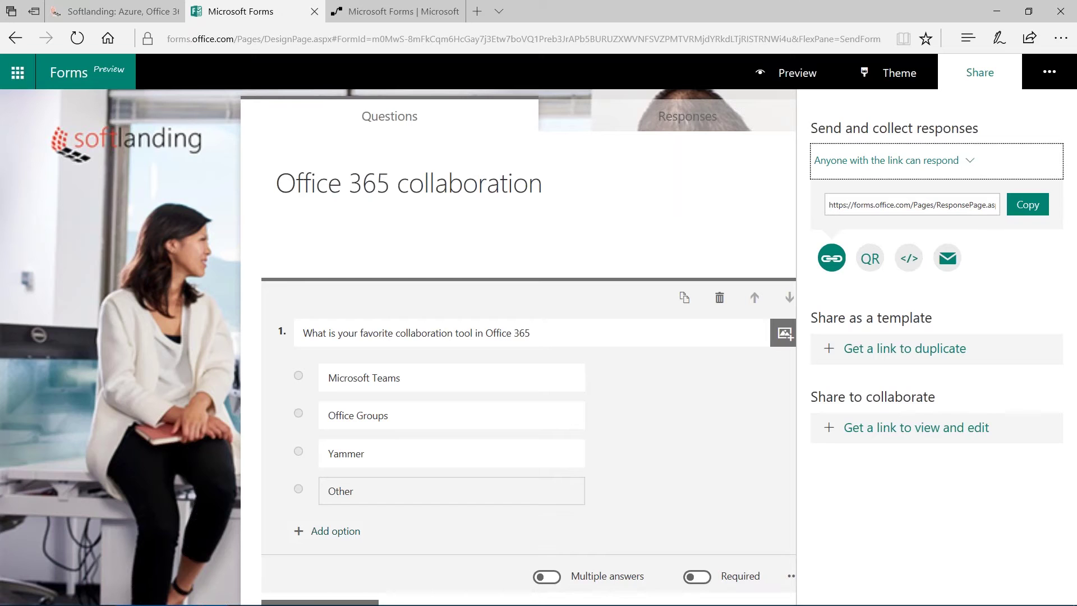
{"action": "left_click", "coordinate": [970, 171]}
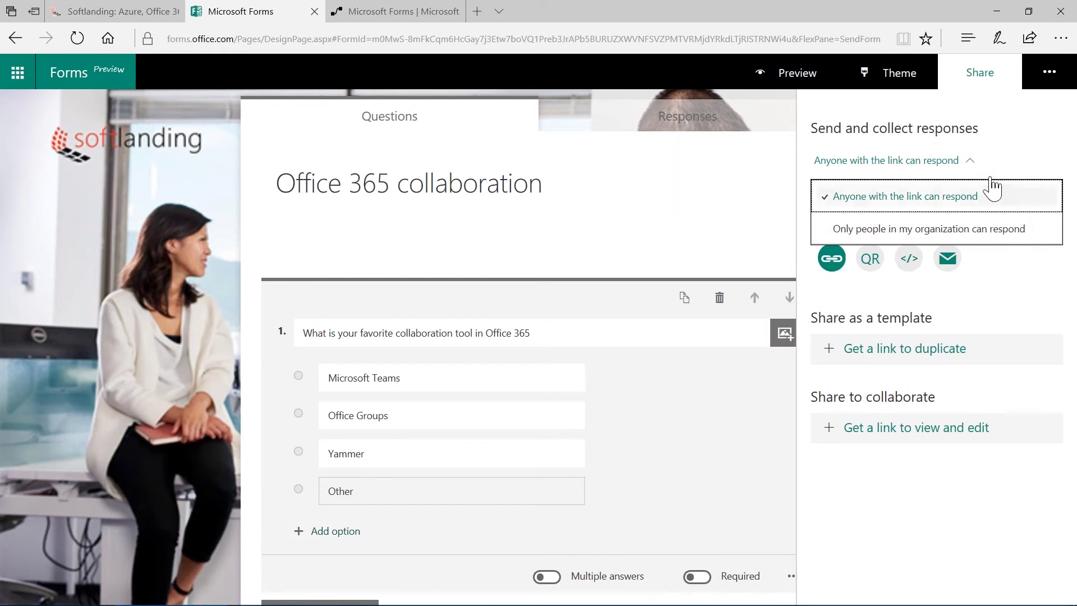
{"action": "left_click", "coordinate": [968, 228]}
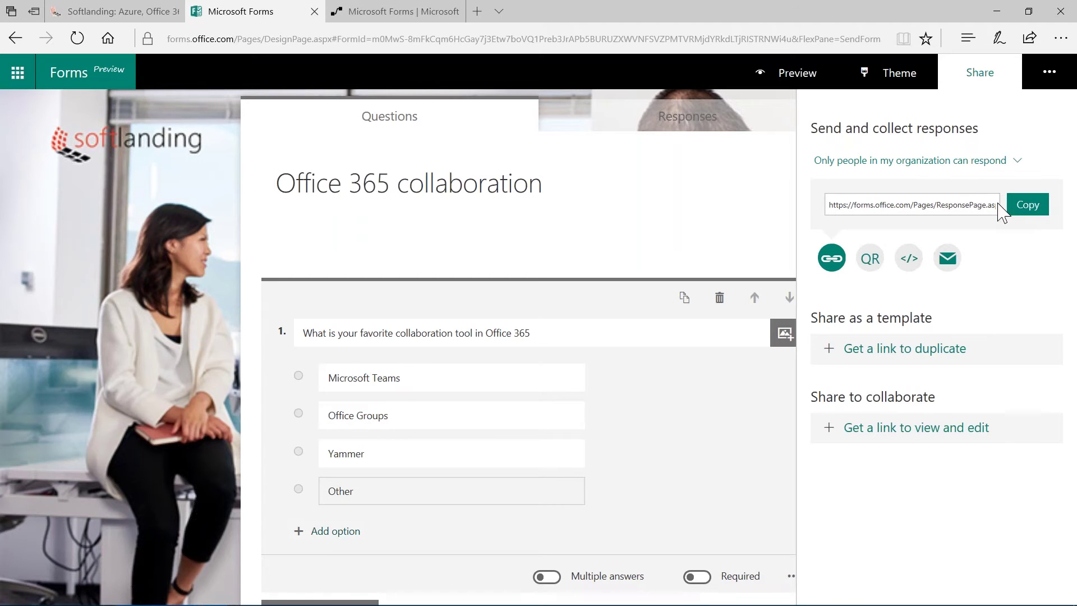
Copy the response link, open it in a new tab, and submit a Microsoft Teams answer
{"action": "left_click", "coordinate": [1026, 208]}
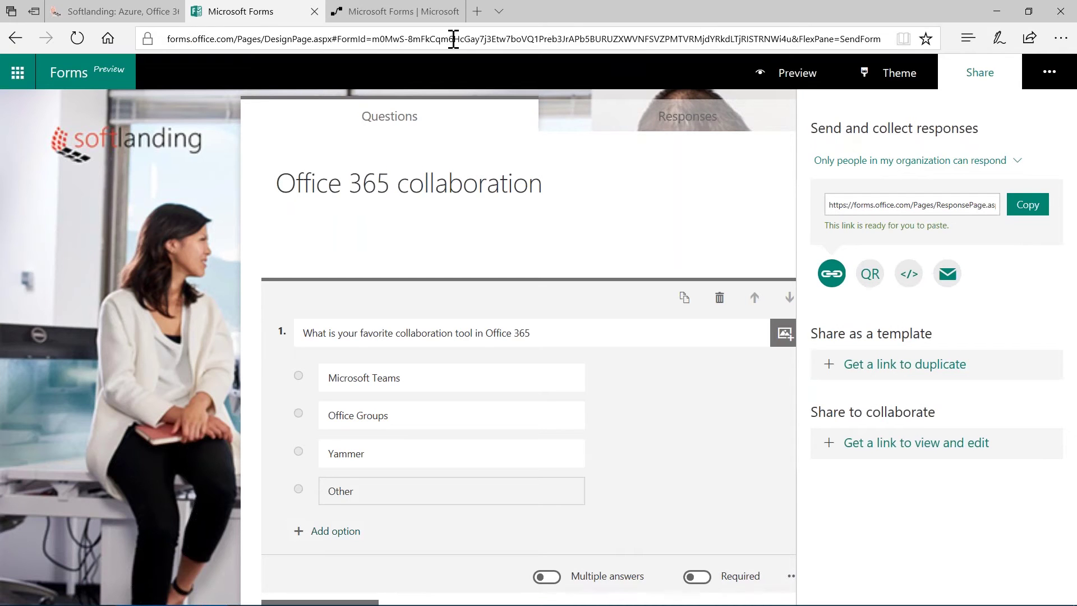
{"action": "left_click", "coordinate": [476, 12]}
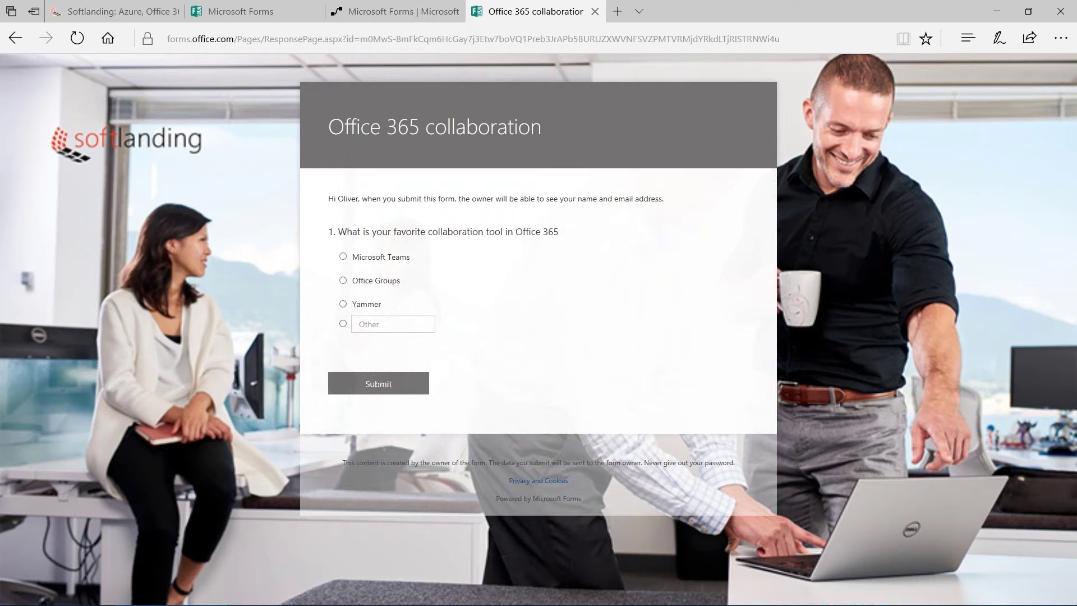
{"action": "left_click", "coordinate": [344, 257]}
{"action": "left_click", "coordinate": [402, 394]}
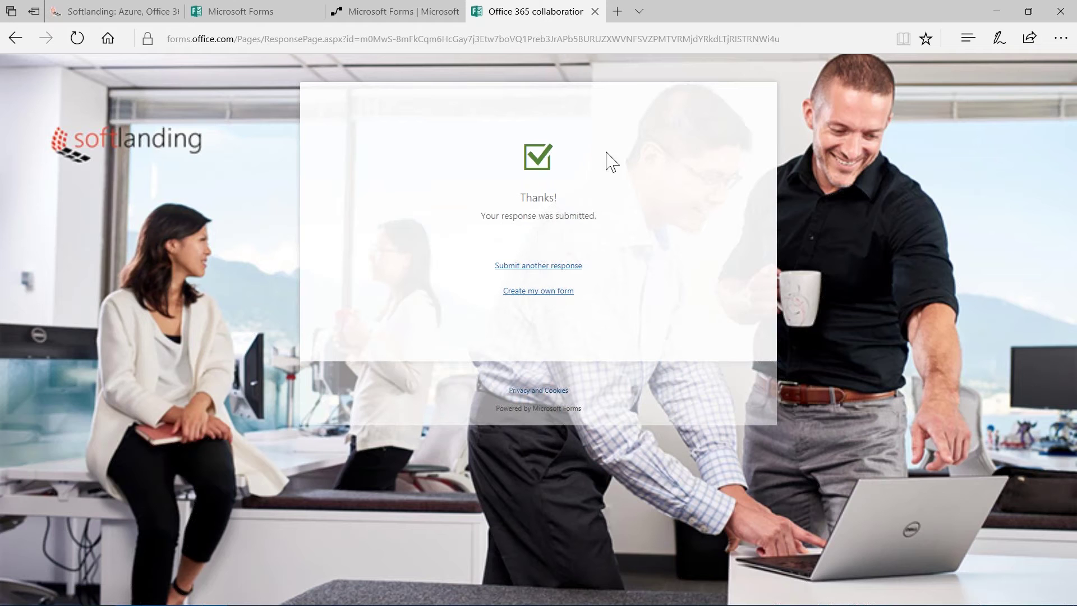
Load the copied survey link in a new InPrivate Edge window, which asks for a work or school sign-in
{"action": "left_click", "coordinate": [595, 13]}
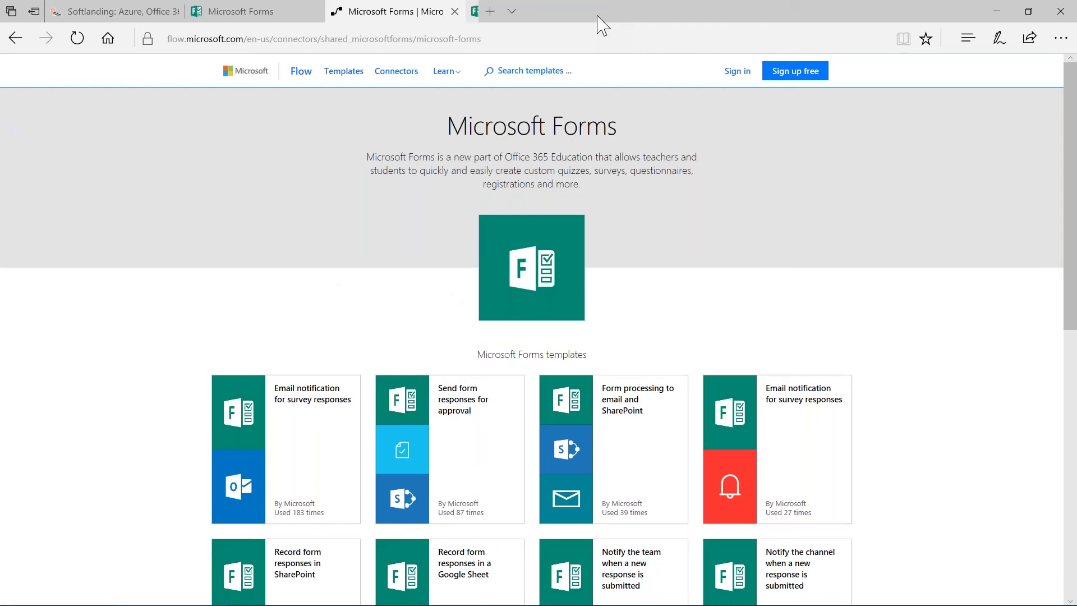
{"action": "left_click", "coordinate": [253, 18]}
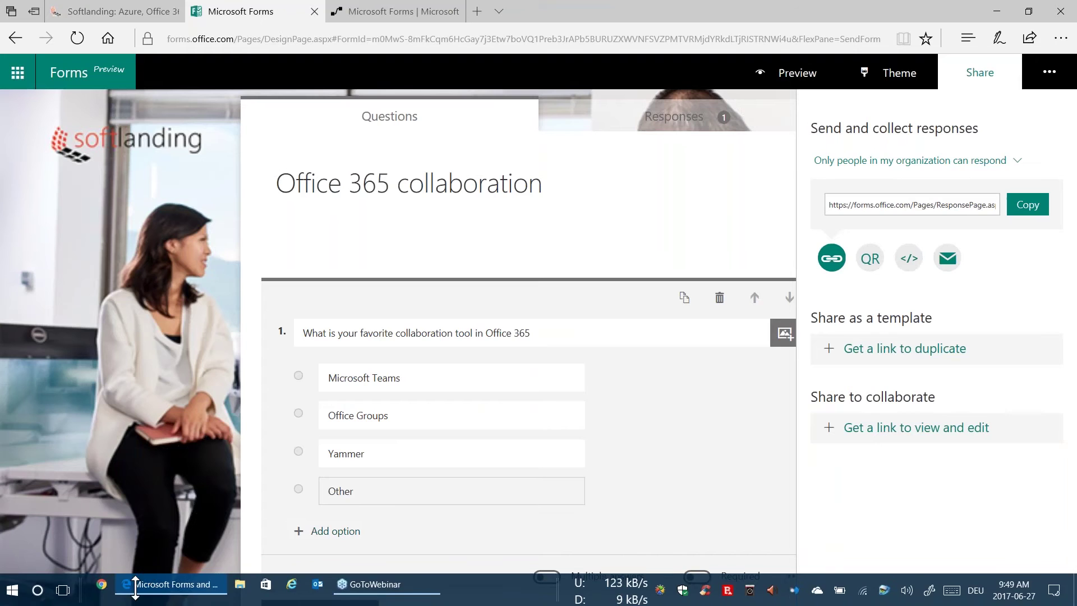
{"action": "right_click", "coordinate": [152, 589]}
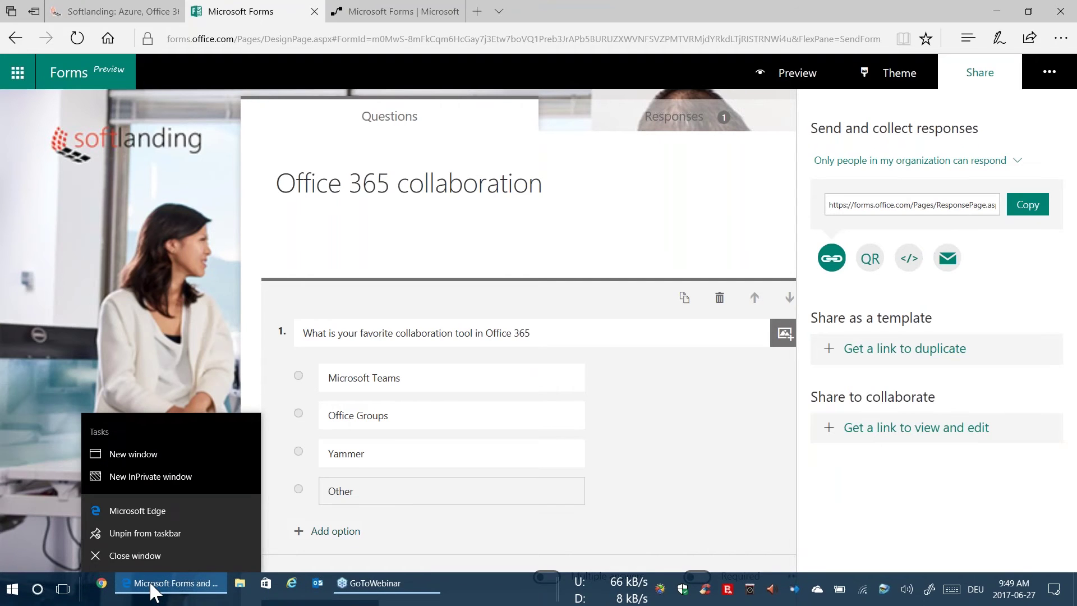
{"action": "left_click", "coordinate": [147, 475]}
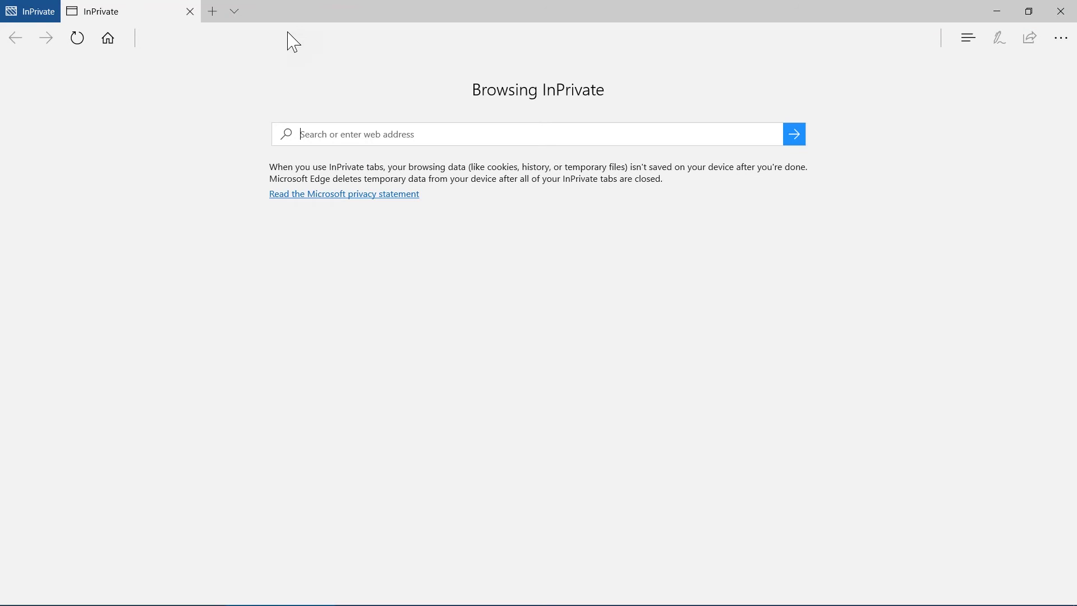
{"action": "key", "text": "ctrl+v"}
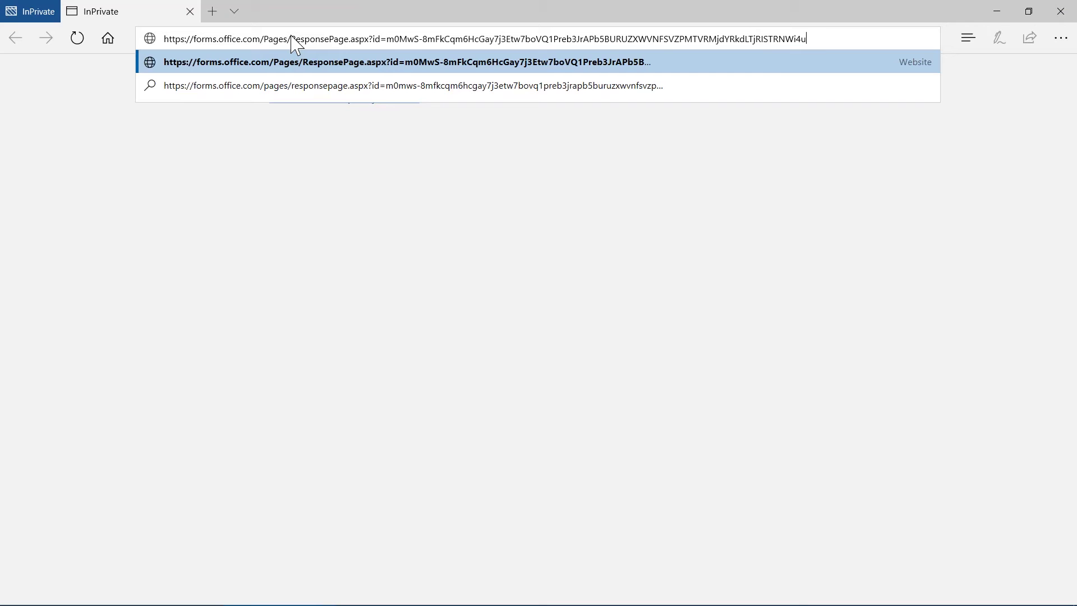
{"action": "key", "text": "Return"}
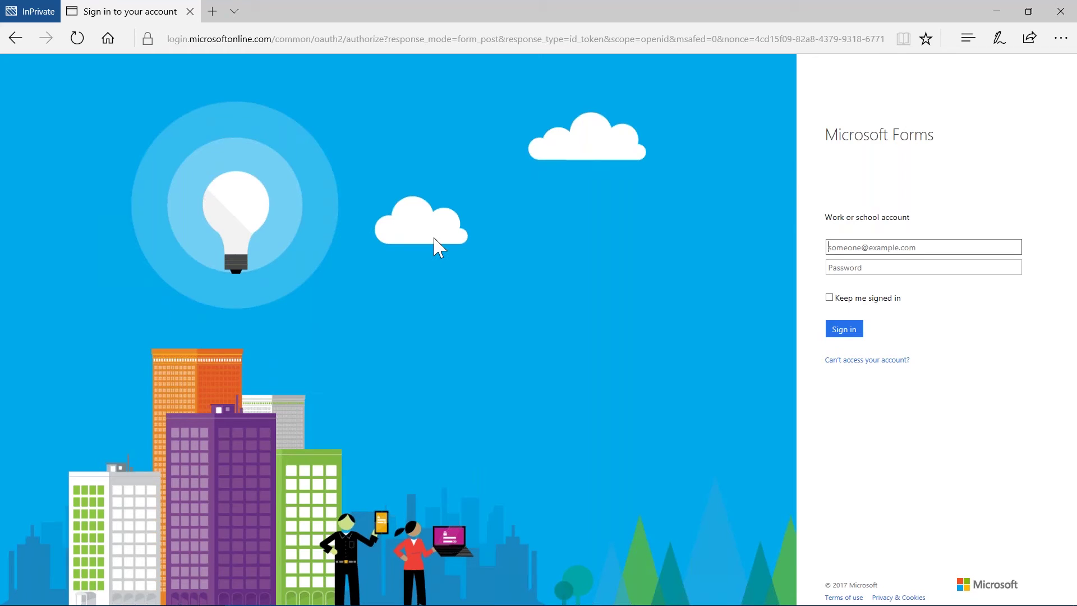
Close the private window and switch the form's settings to 'Anyone with the link can respond'
{"action": "left_click", "coordinate": [191, 12]}
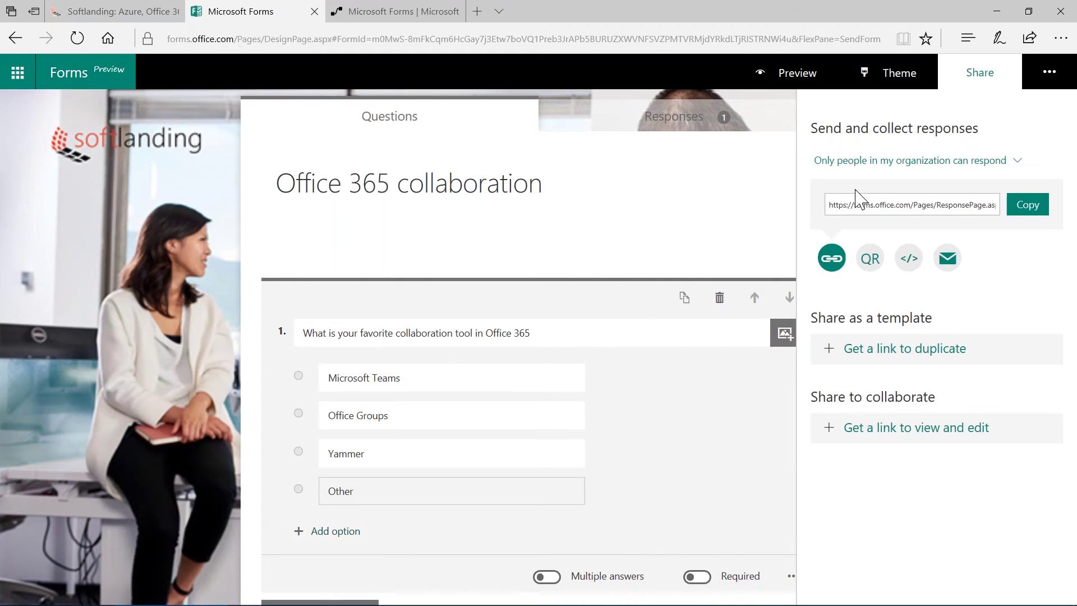
{"action": "left_click", "coordinate": [734, 104]}
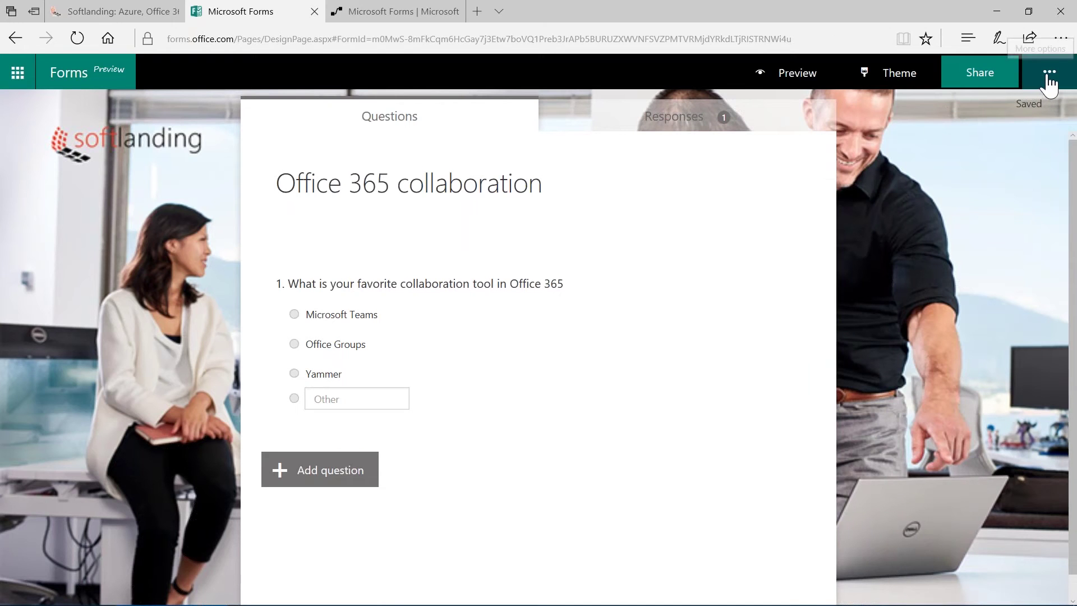
{"action": "left_click", "coordinate": [1048, 83]}
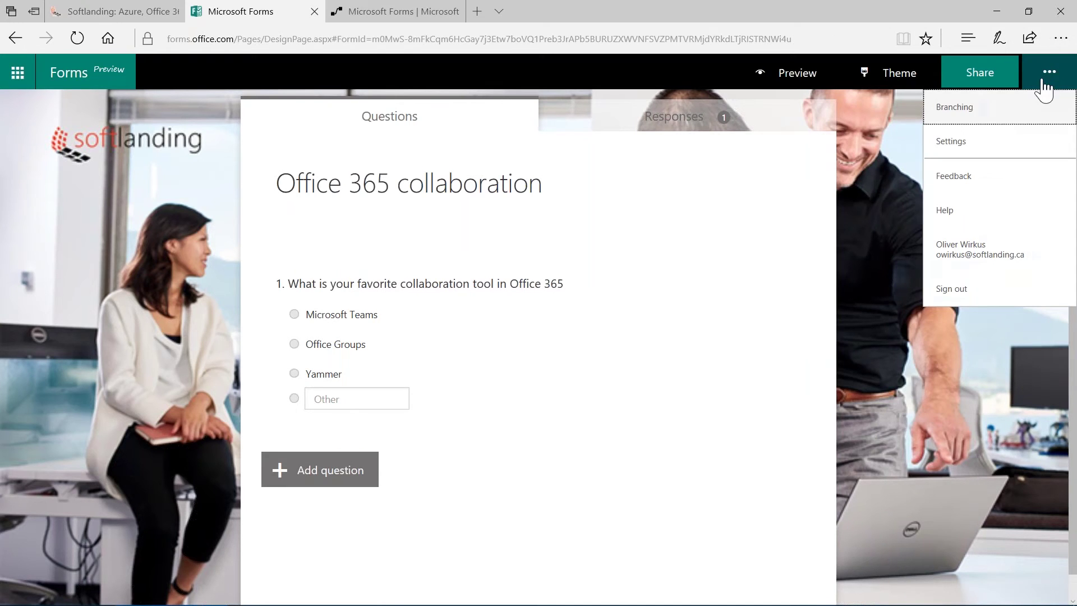
{"action": "left_click", "coordinate": [970, 155]}
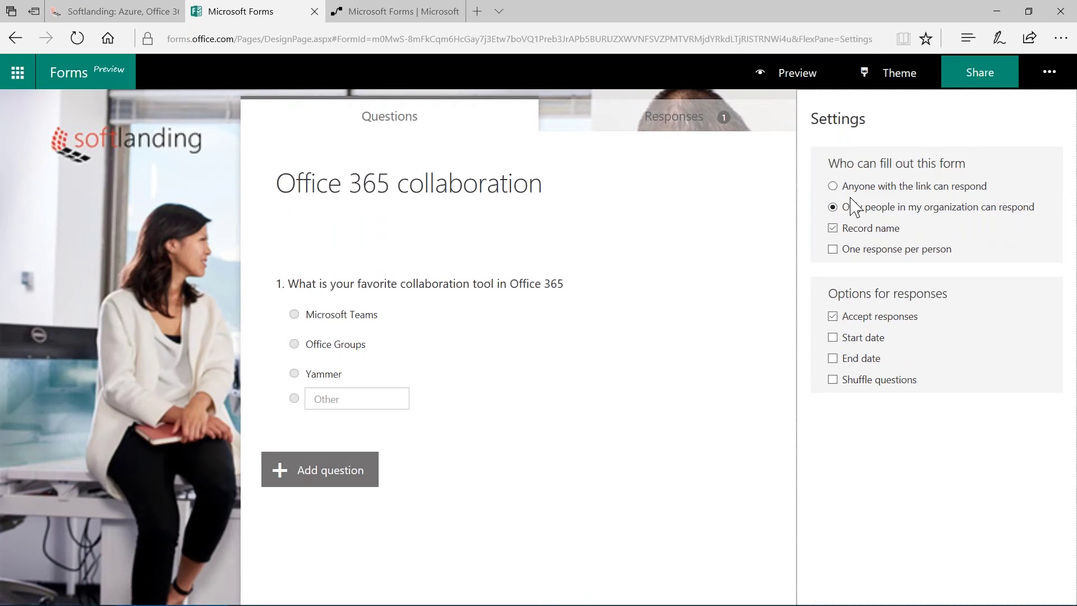
{"action": "left_click", "coordinate": [833, 188]}
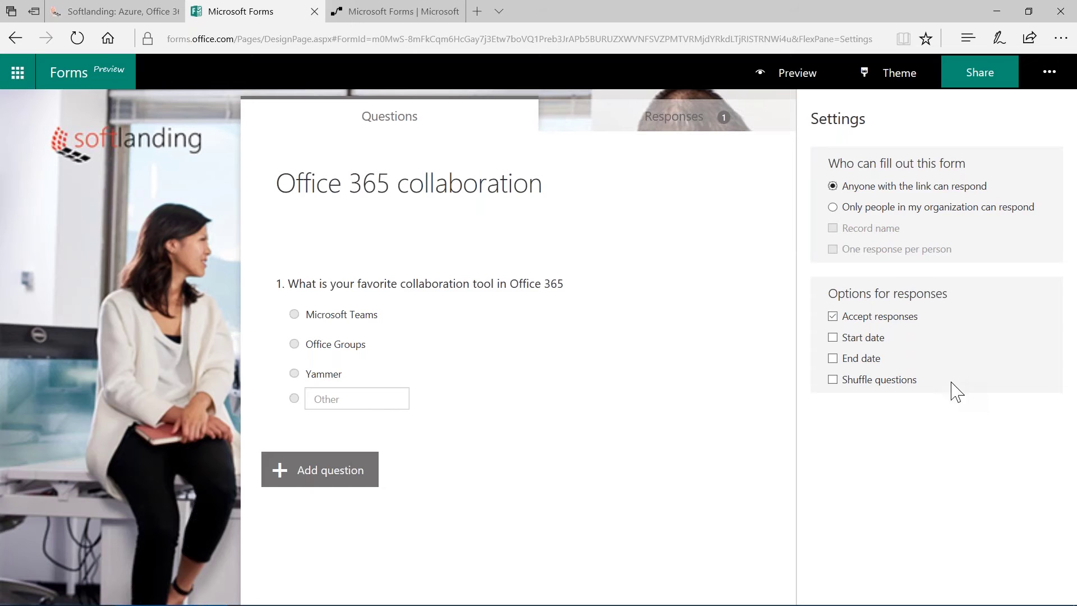
{"action": "left_click", "coordinate": [772, 464]}
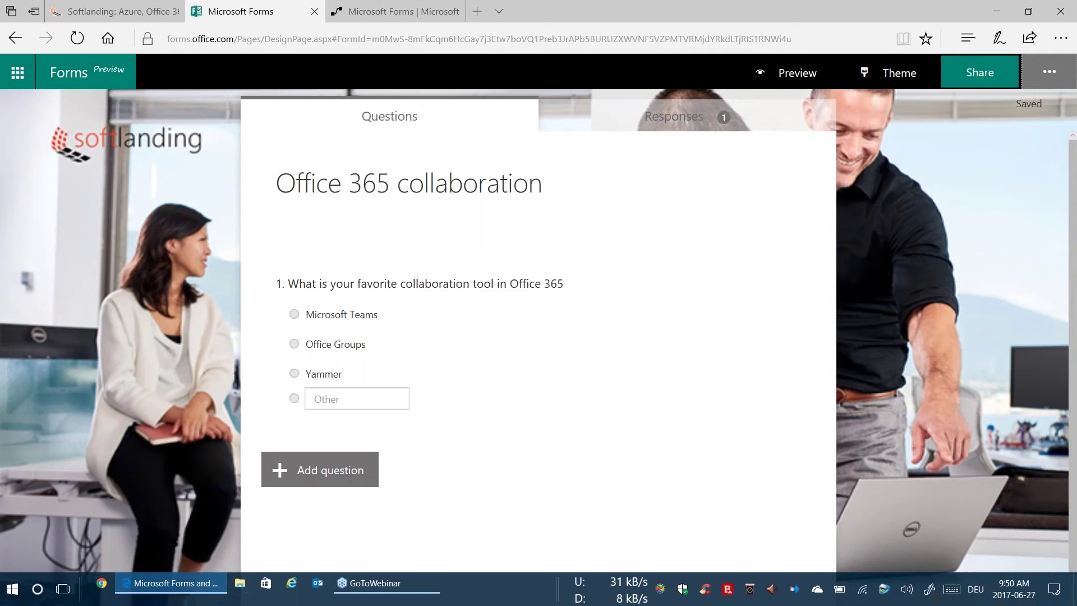
Paste the survey link into a fresh InPrivate window, where the Office 365 collaboration form opens without sign-in
{"action": "right_click", "coordinate": [174, 586]}
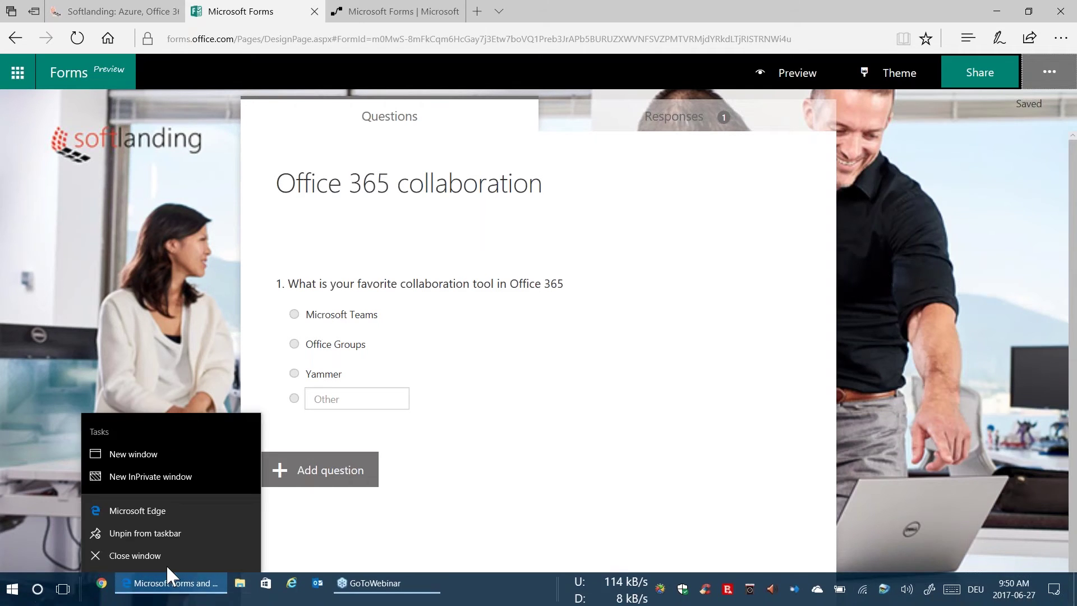
{"action": "left_click", "coordinate": [146, 515]}
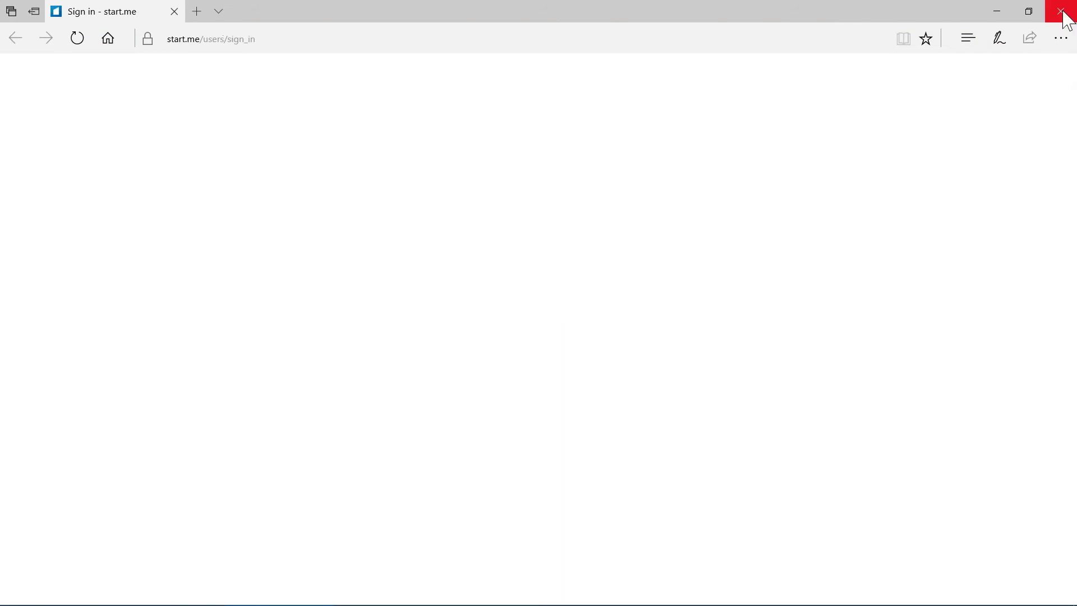
{"action": "left_click", "coordinate": [1065, 13]}
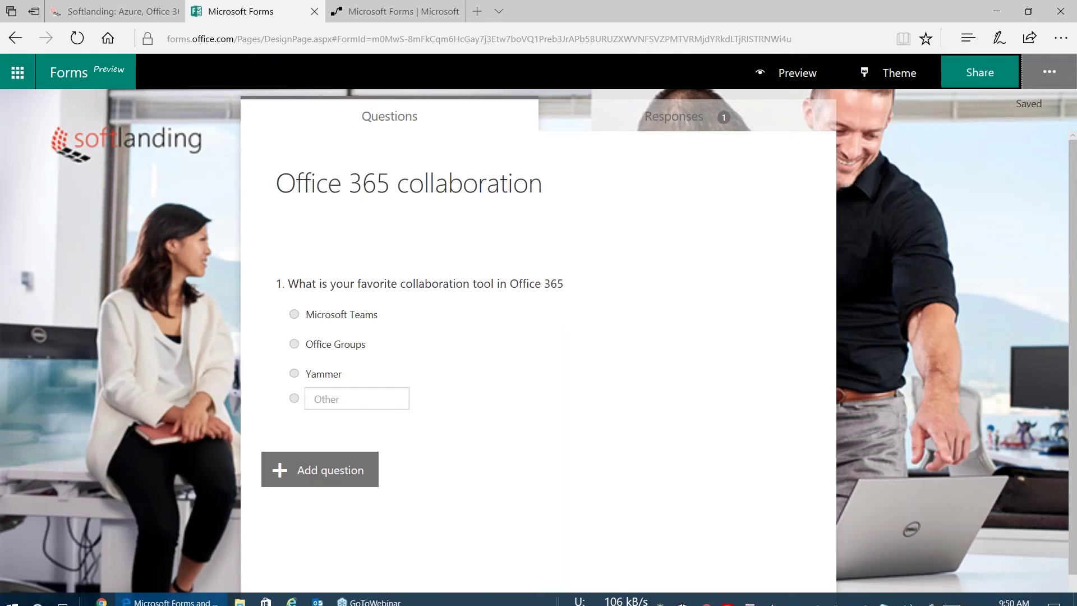
{"action": "right_click", "coordinate": [197, 589]}
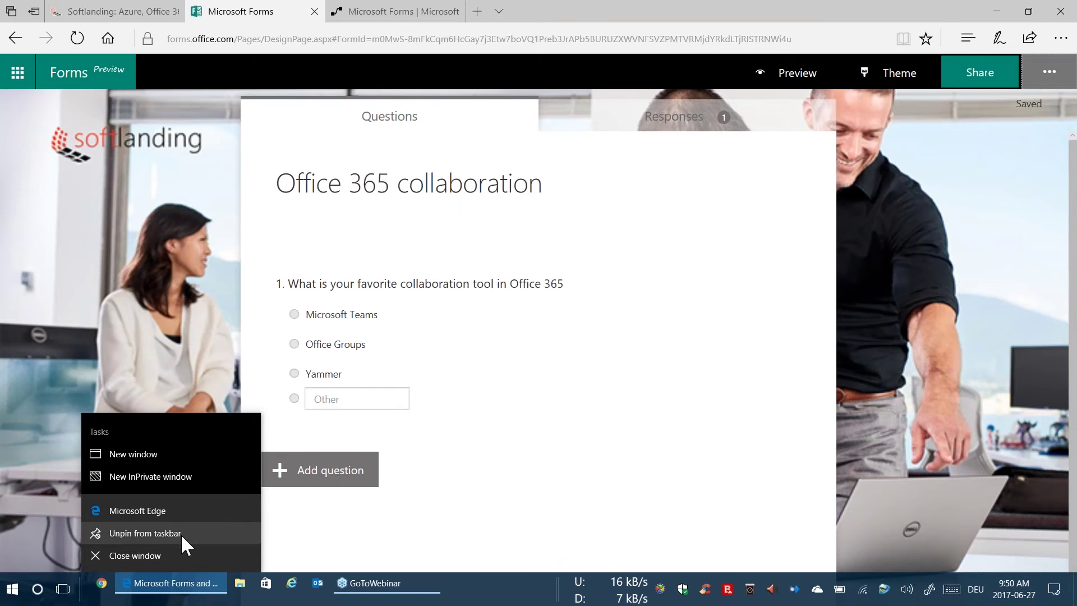
{"action": "left_click", "coordinate": [153, 474]}
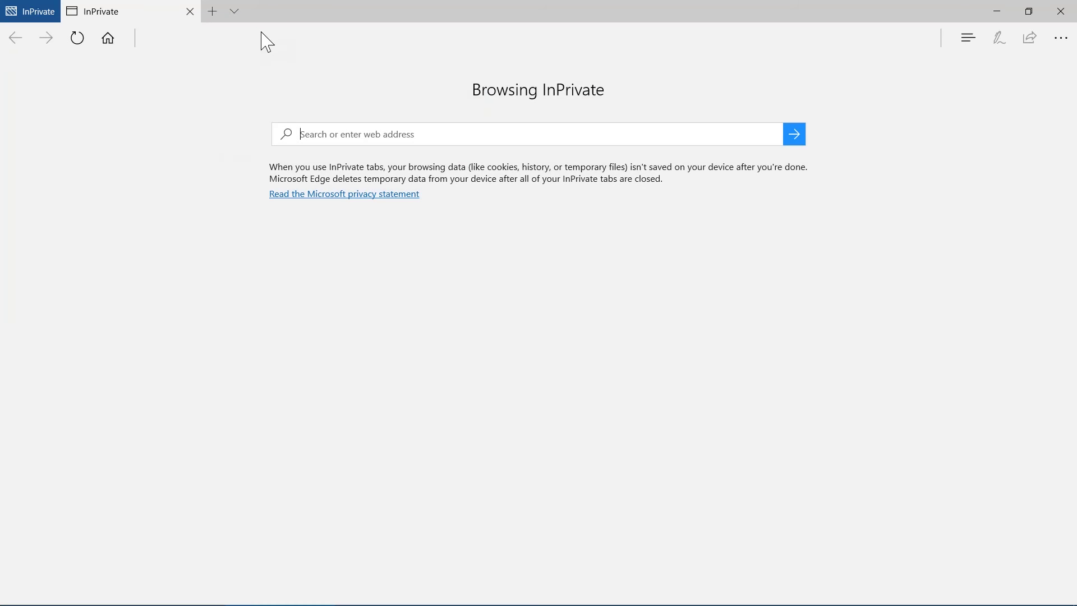
{"action": "left_click", "coordinate": [266, 41]}
{"action": "type", "text": "https://forms.office.com/Pages/ResponsePage.aspx?id=m0MwS-8mFkCqm6HcGay7j3Etw7boVQ1Preb3JrAPb5BURUZXWVNFSVZPMTVRMjdYRkdLTjRISTRNWi4u"}
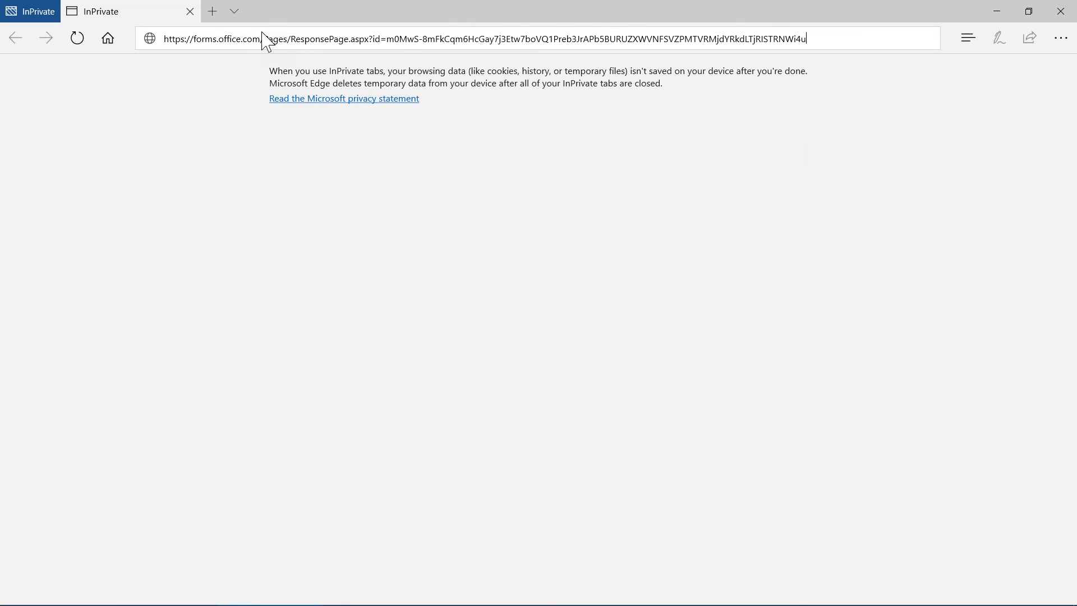
{"action": "key", "text": "Return"}
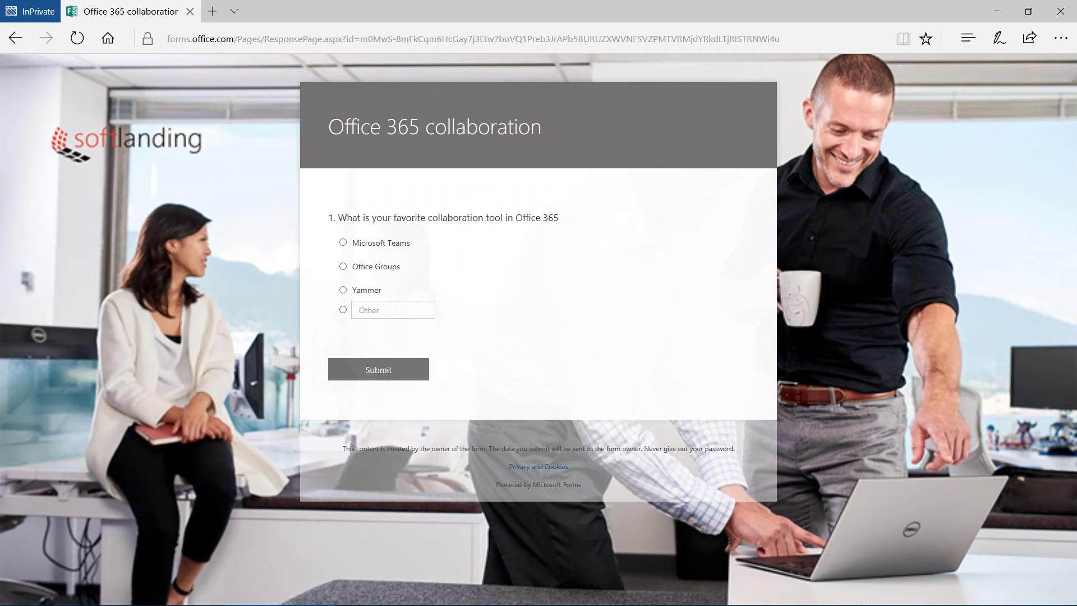
Submit an anonymous answer of Office Groups and close the InPrivate window
{"action": "left_click", "coordinate": [344, 267]}
{"action": "left_click", "coordinate": [402, 379]}
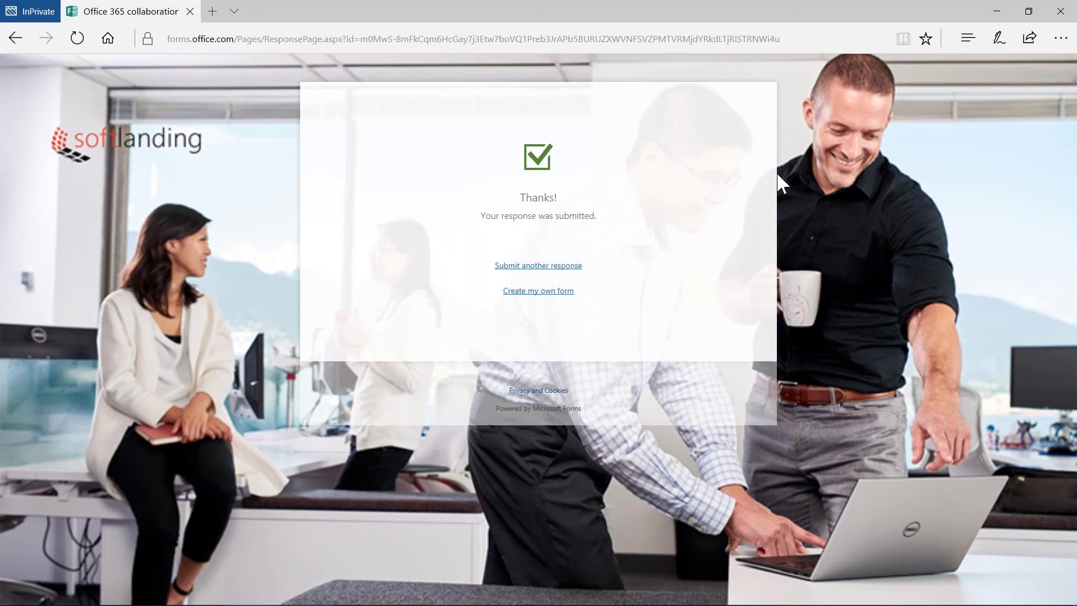
{"action": "left_click", "coordinate": [1063, 13]}
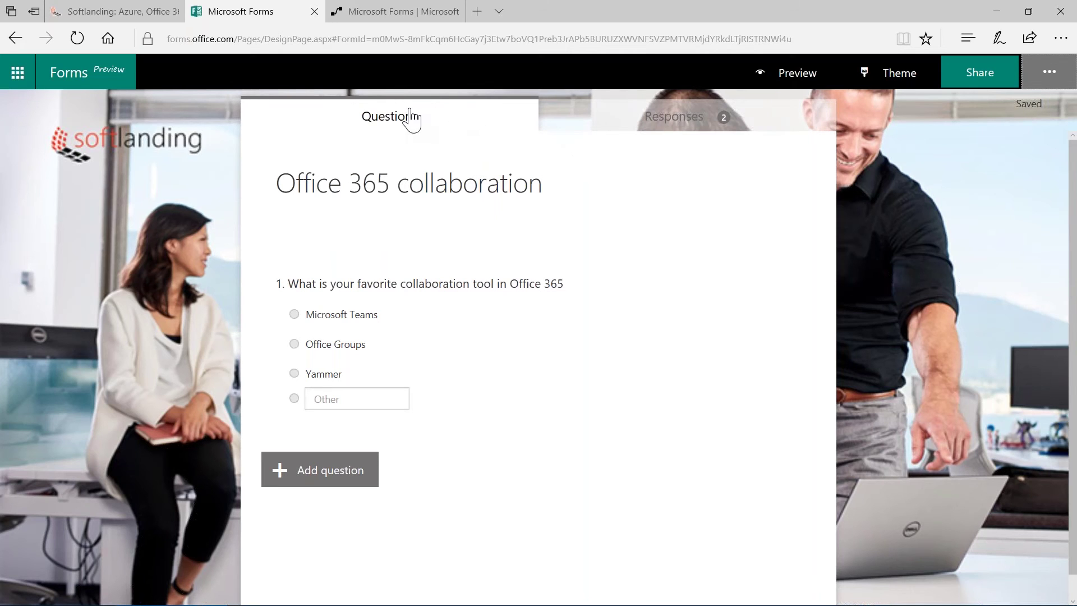
Review the Responses summary: 2 responses, 00:22 average, Teams versus Office Groups pie chart
{"action": "left_click", "coordinate": [576, 129]}
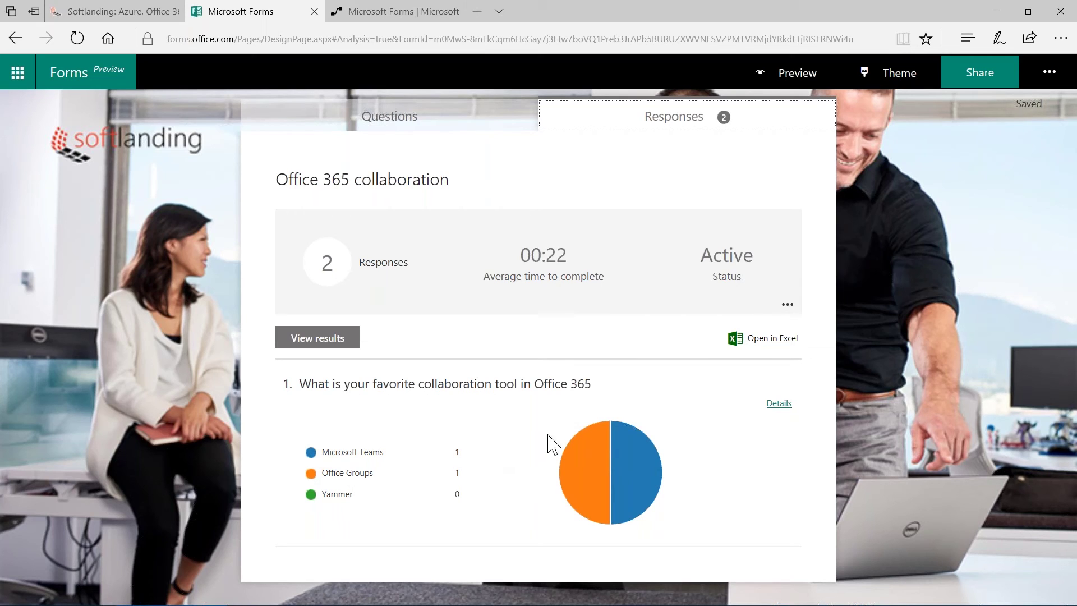
{"action": "mouse_move", "coordinate": [412, 459]}
Show the anonymous respondent's individual result (Office Groups, 00:17), then return to the summary
{"action": "left_click", "coordinate": [327, 340]}
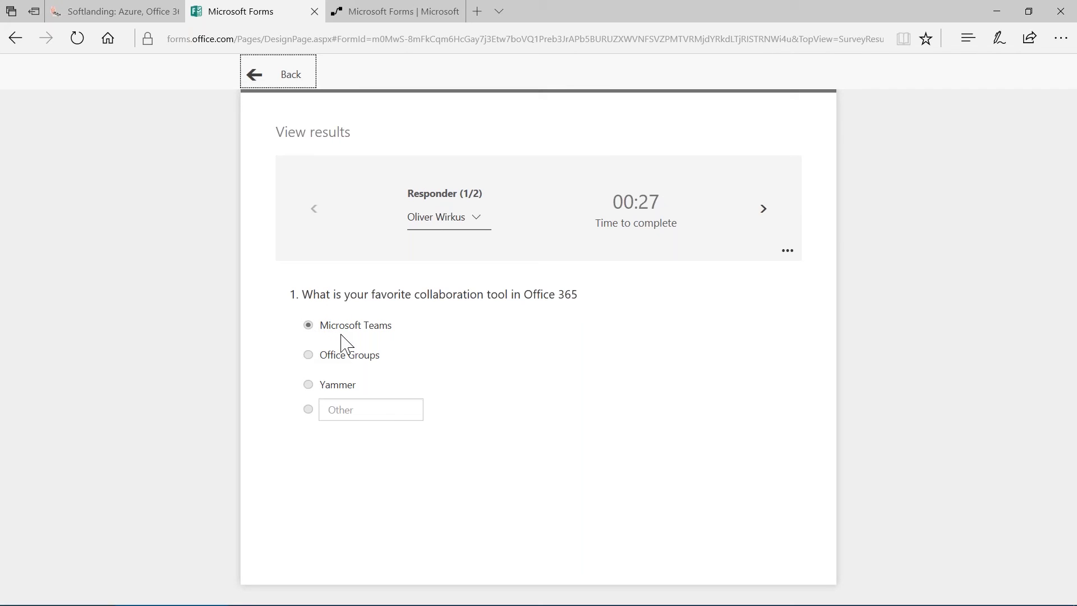
{"action": "left_click", "coordinate": [477, 219]}
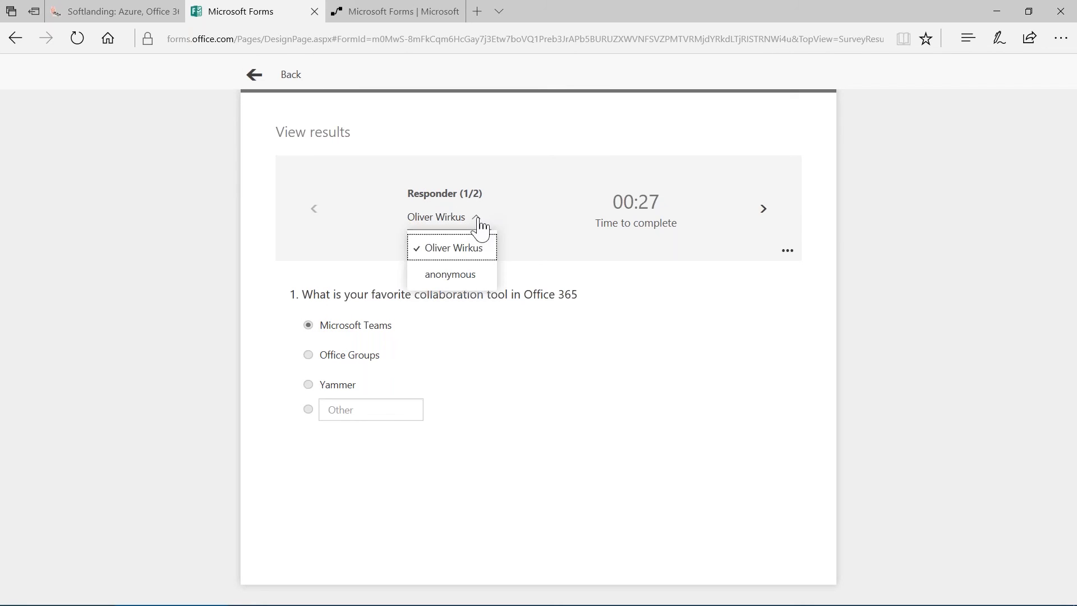
{"action": "left_click", "coordinate": [481, 276]}
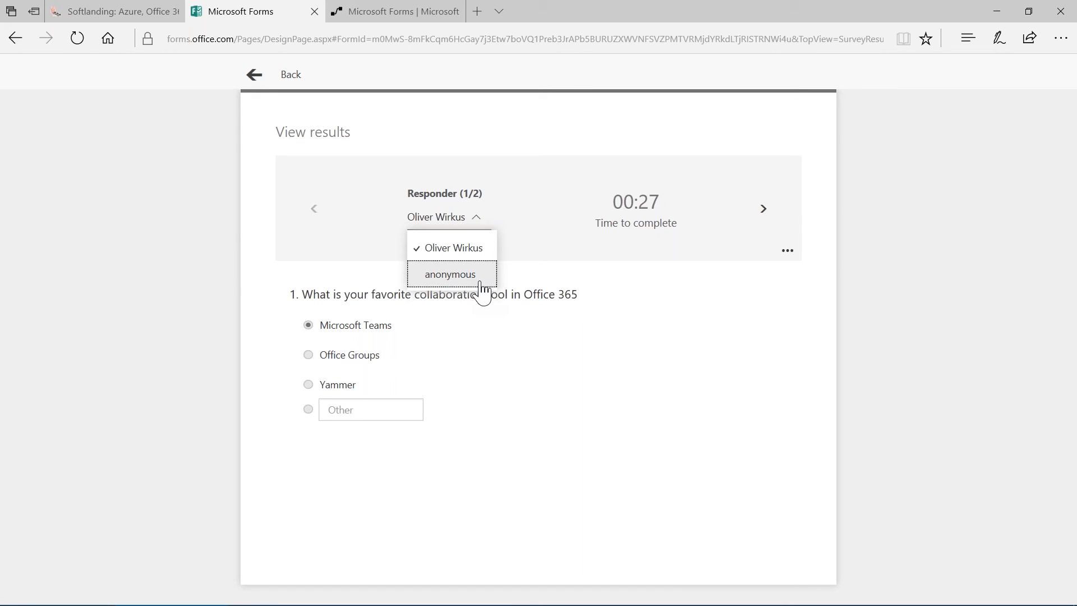
{"action": "left_click", "coordinate": [481, 283]}
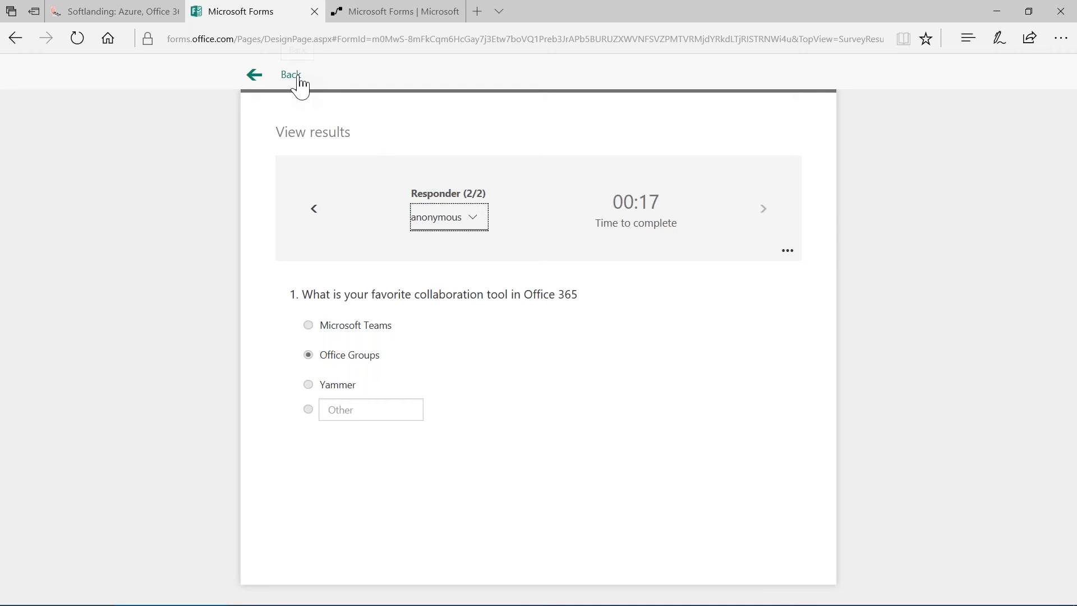
{"action": "left_click", "coordinate": [297, 79]}
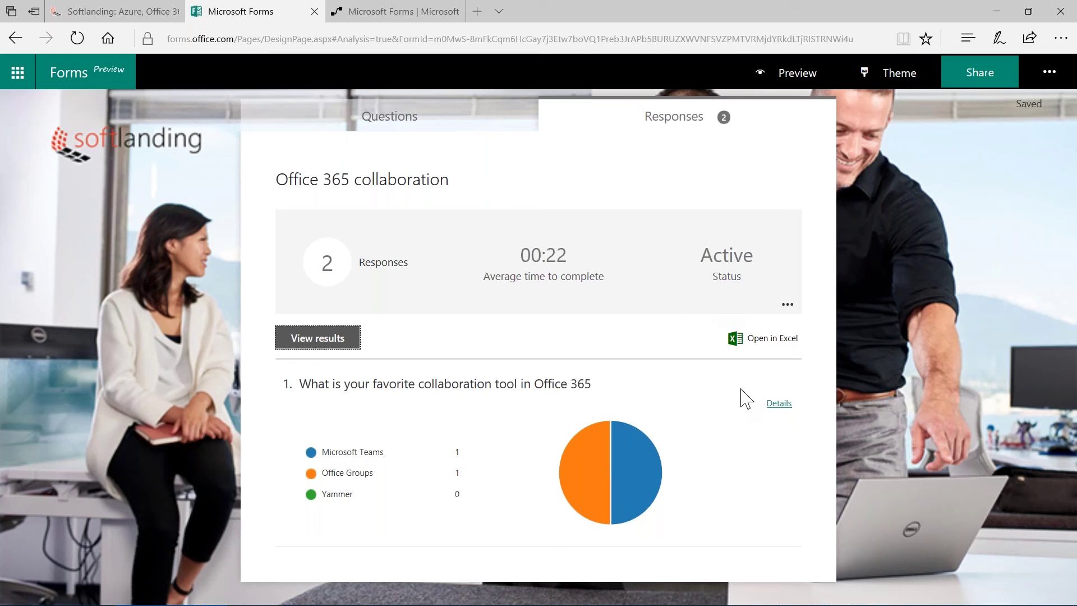
Export the responses to Office 365 collaboration.xlsx and open the downloaded workbook
{"action": "left_click", "coordinate": [773, 338]}
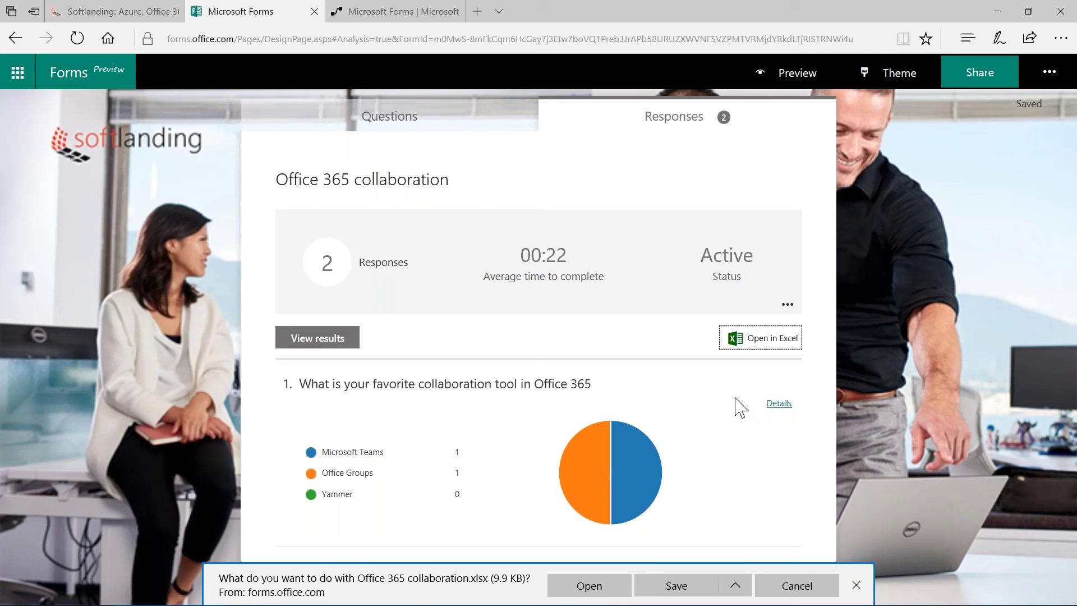
{"action": "left_click", "coordinate": [603, 592]}
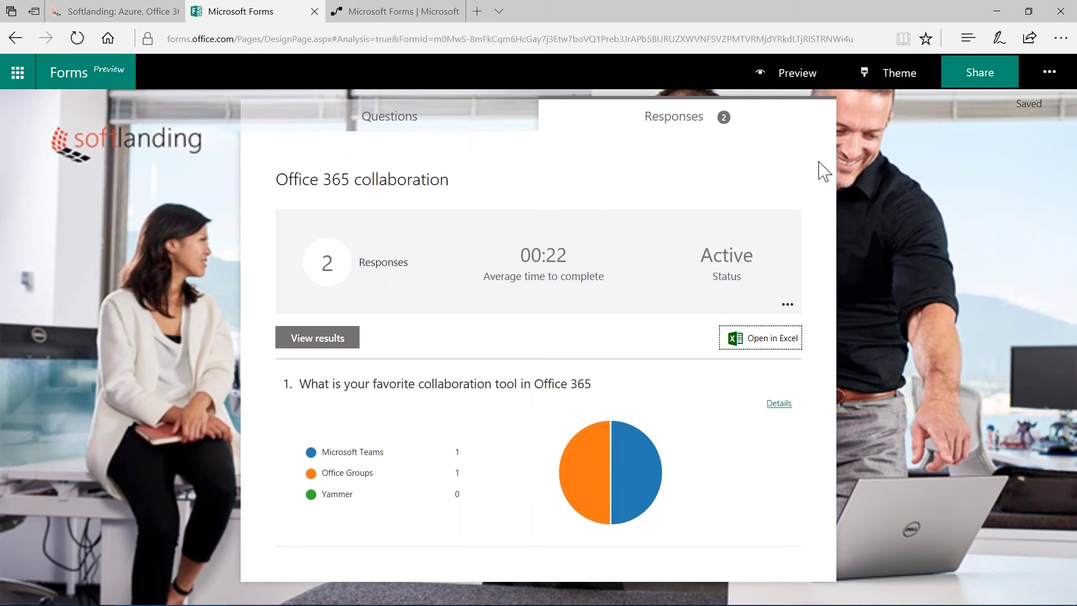
Restrict responses to people in the organization with names recorded, then return to the questions view
{"action": "left_click", "coordinate": [421, 119]}
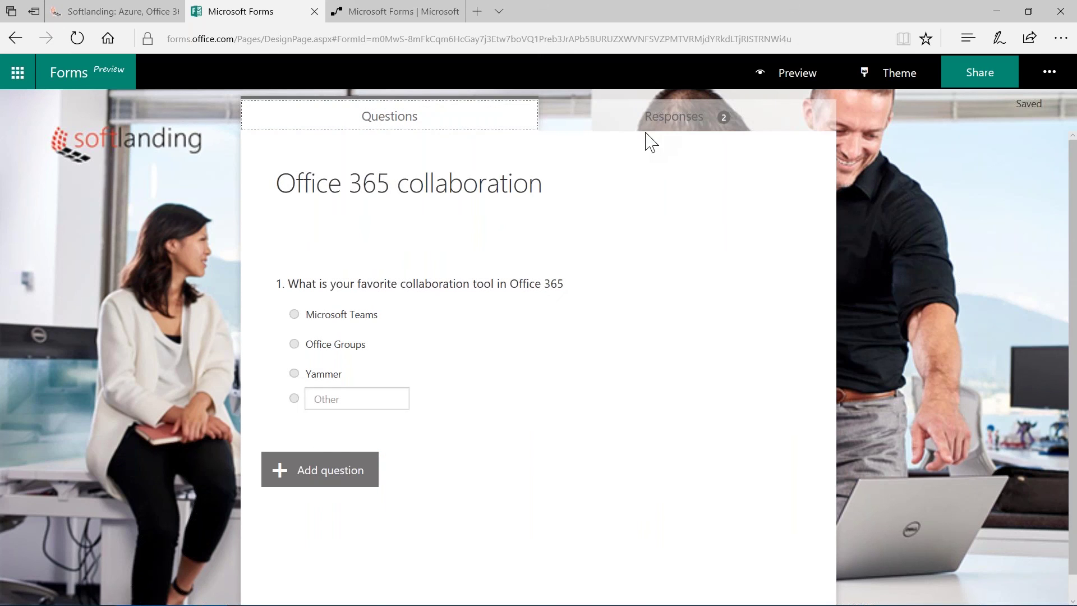
{"action": "left_click", "coordinate": [651, 129]}
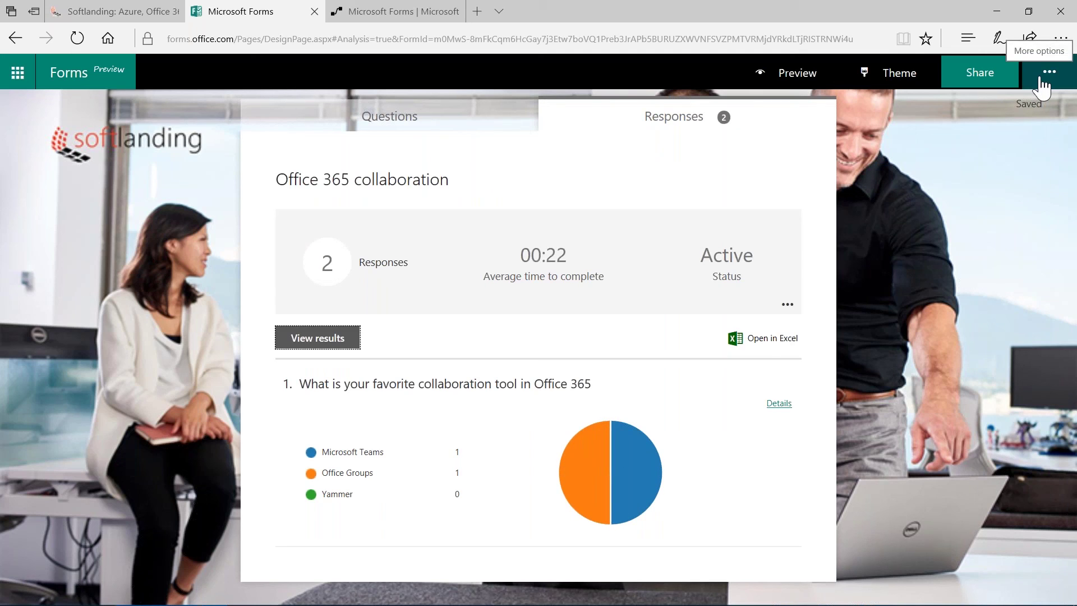
{"action": "left_click", "coordinate": [1041, 79]}
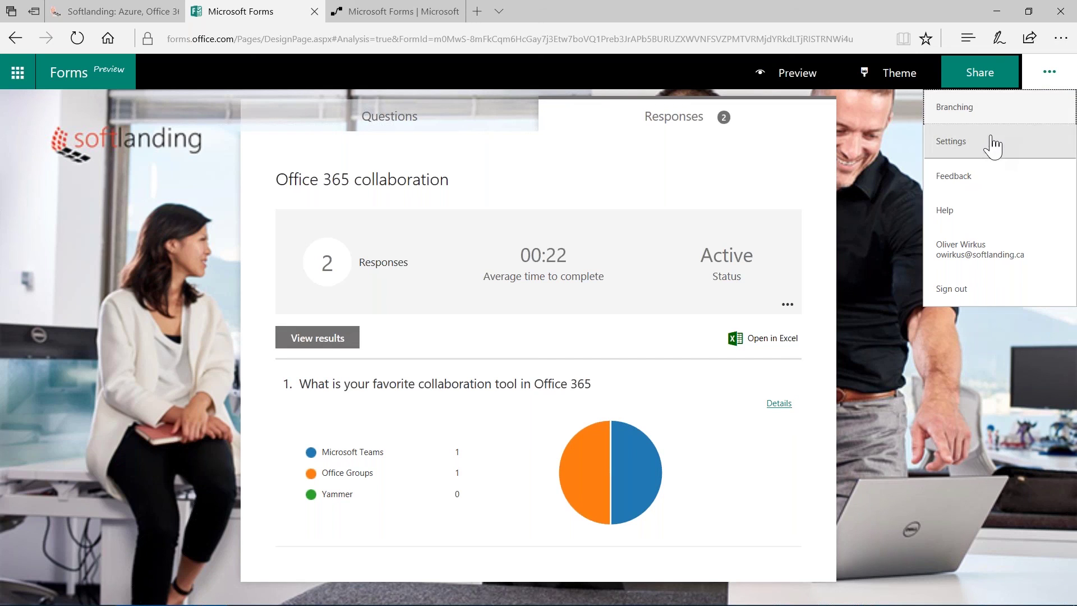
{"action": "left_click", "coordinate": [988, 152]}
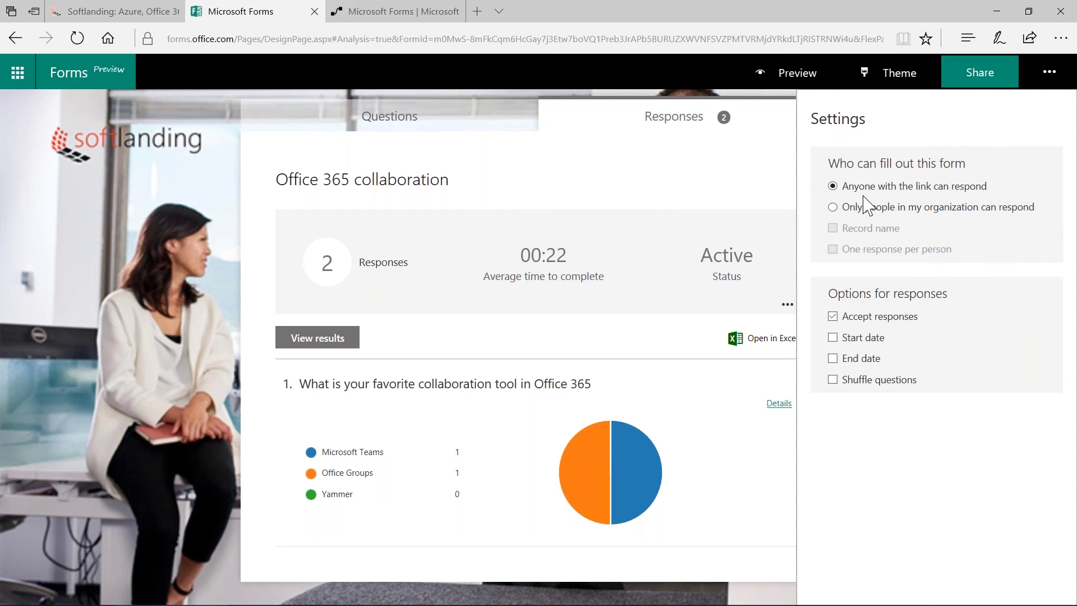
{"action": "left_click", "coordinate": [834, 209]}
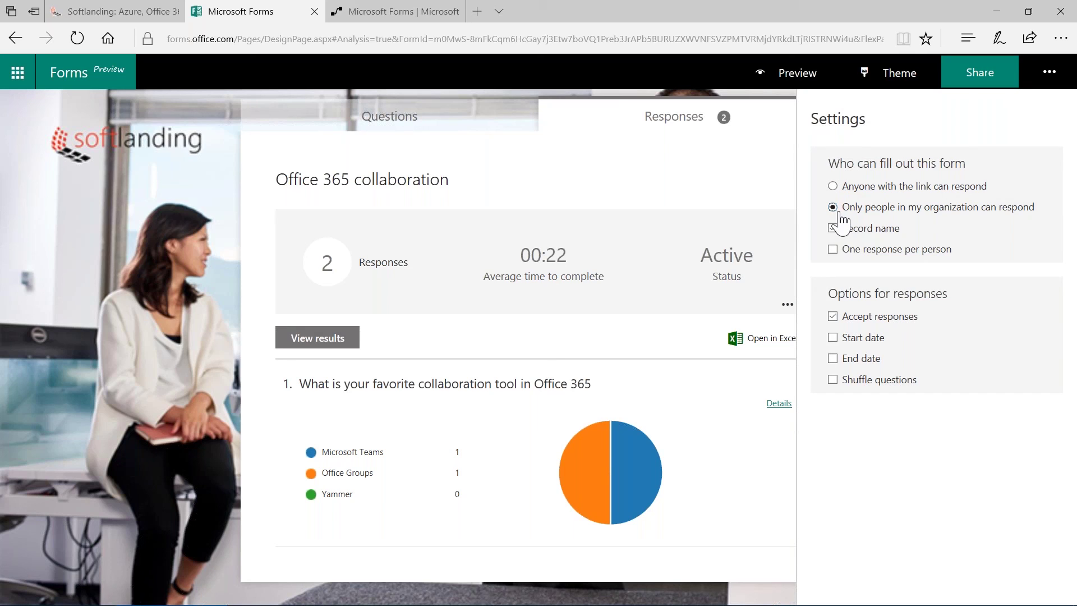
{"action": "left_click", "coordinate": [836, 227]}
{"action": "left_click", "coordinate": [497, 128]}
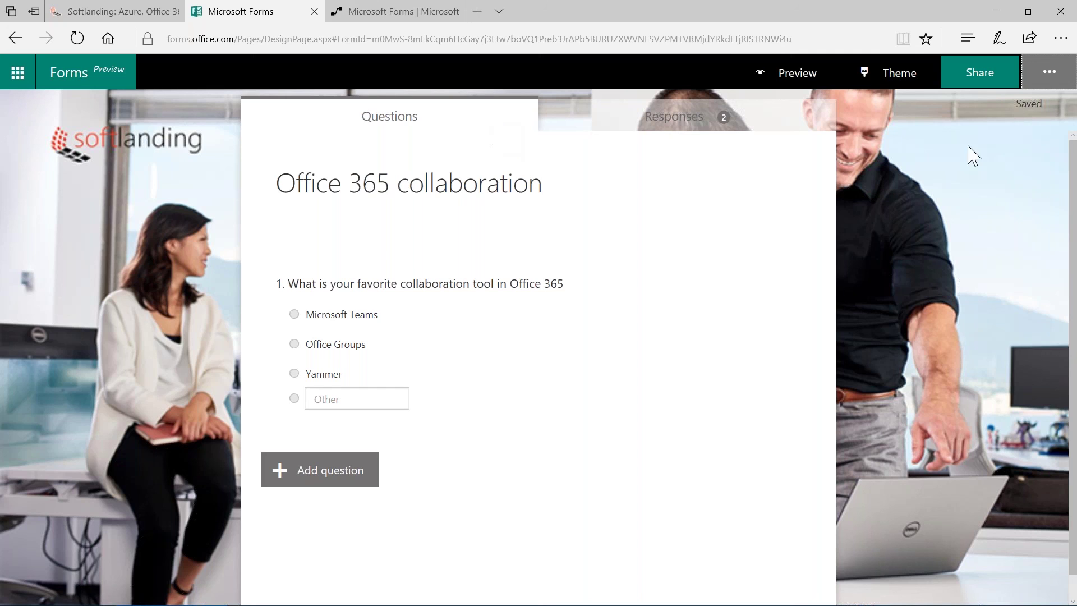
Preview the Office 365 collaboration form in the Mobile layout
{"action": "left_click", "coordinate": [806, 80]}
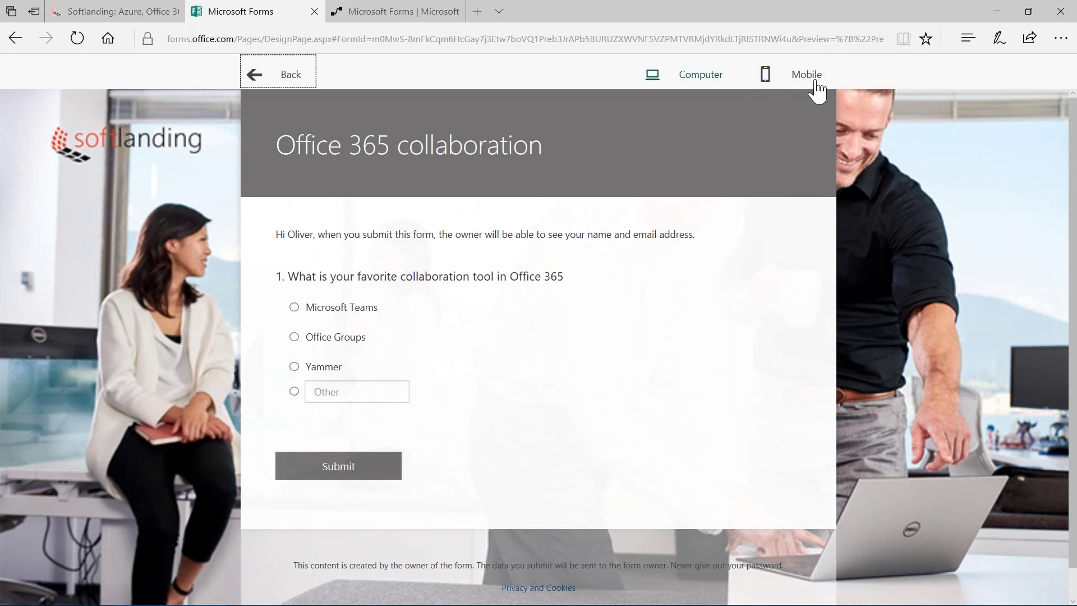
{"action": "left_click", "coordinate": [813, 85]}
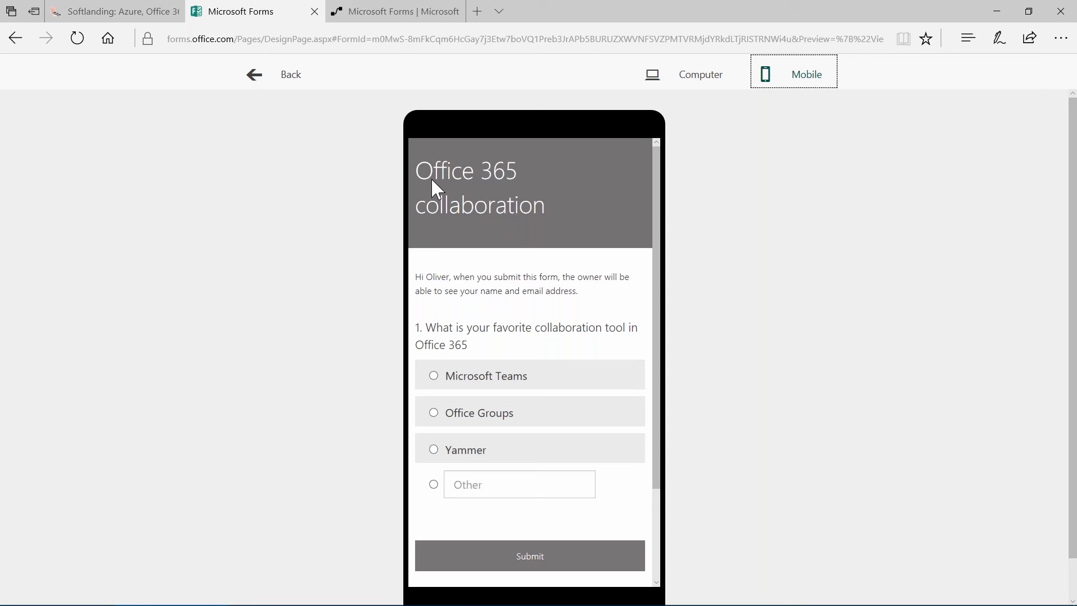
{"action": "left_click", "coordinate": [422, 16]}
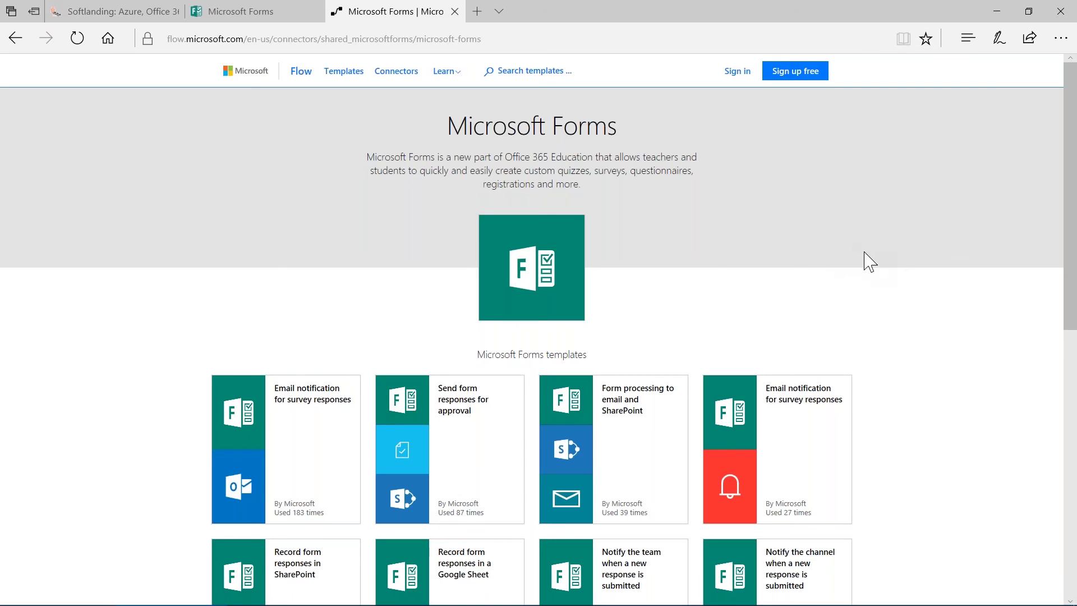
Browse the Microsoft Forms templates in Microsoft Flow, then return to the mobile preview
{"action": "scroll", "coordinate": [137, 309], "scroll_direction": "down", "scroll_amount": 1}
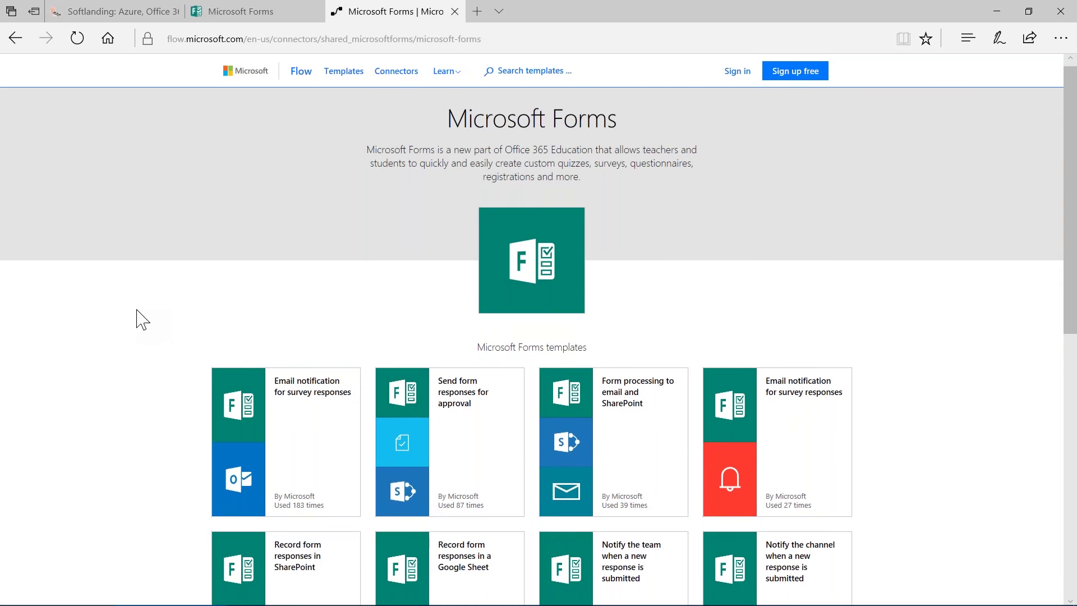
{"action": "scroll", "coordinate": [137, 309], "scroll_direction": "down", "scroll_amount": 3}
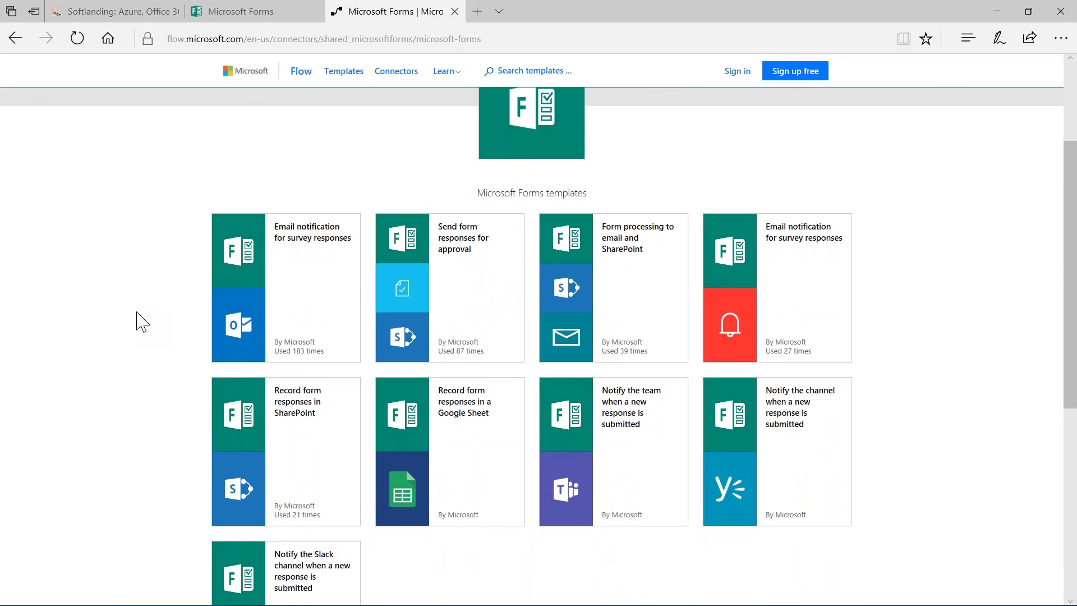
{"action": "scroll", "coordinate": [140, 323], "scroll_direction": "down", "scroll_amount": 1}
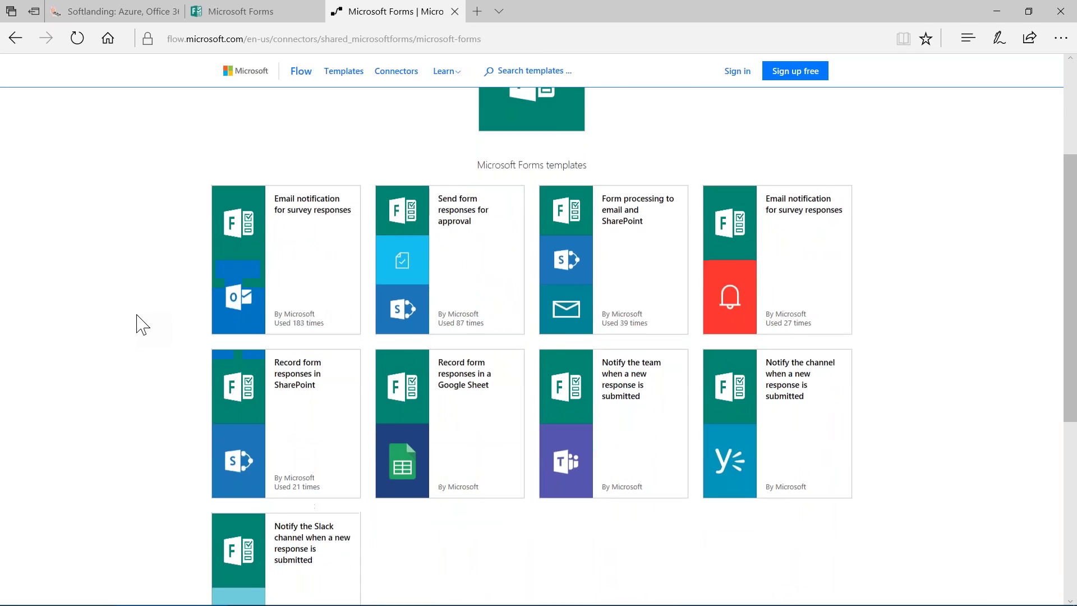
{"action": "scroll", "coordinate": [141, 324], "scroll_direction": "down", "scroll_amount": 1}
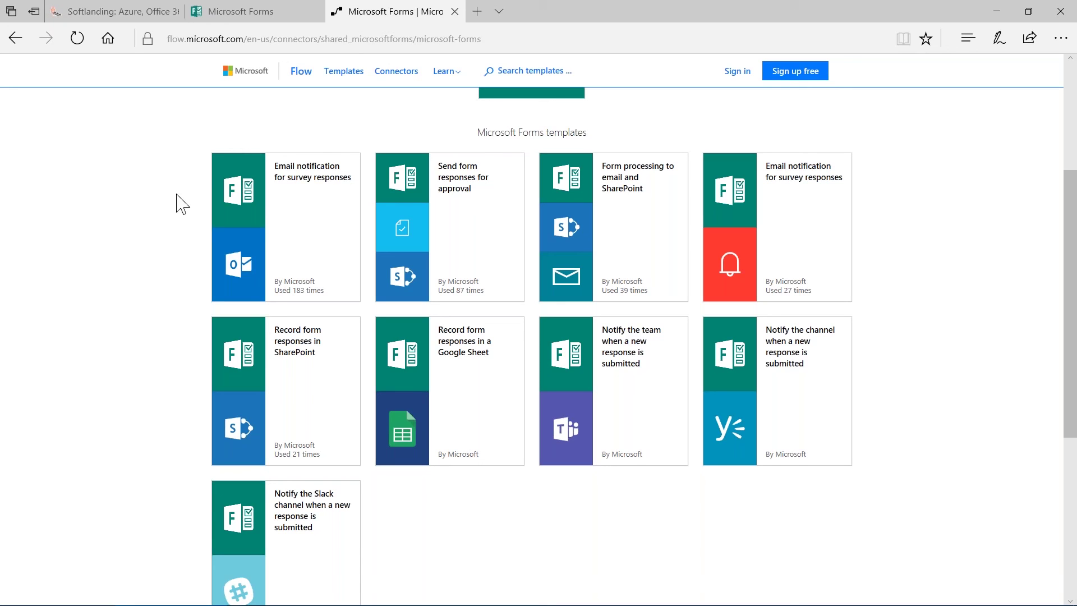
{"action": "left_click", "coordinate": [227, 18]}
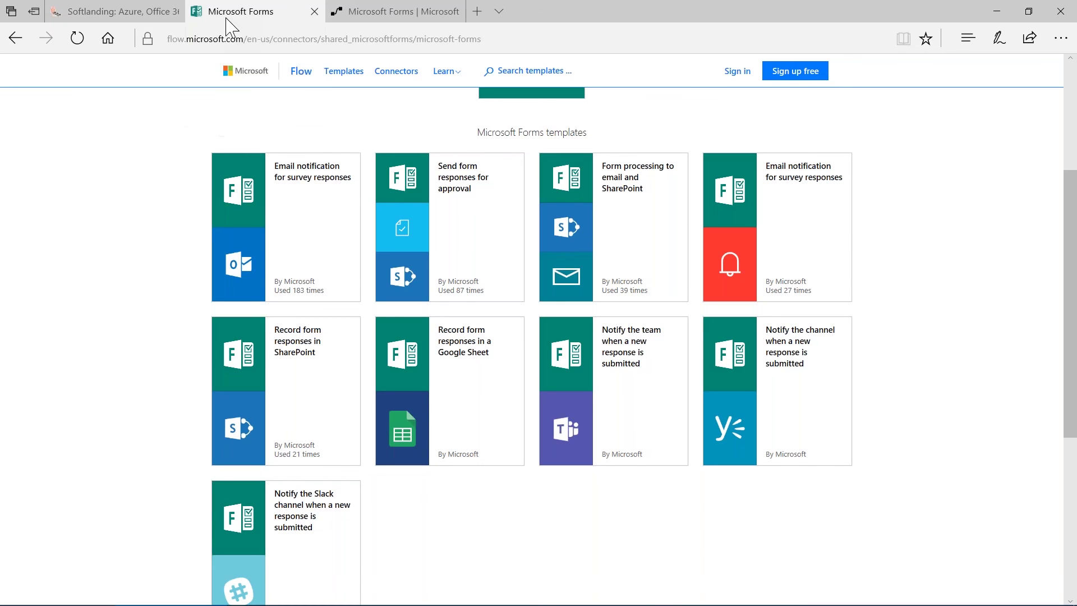